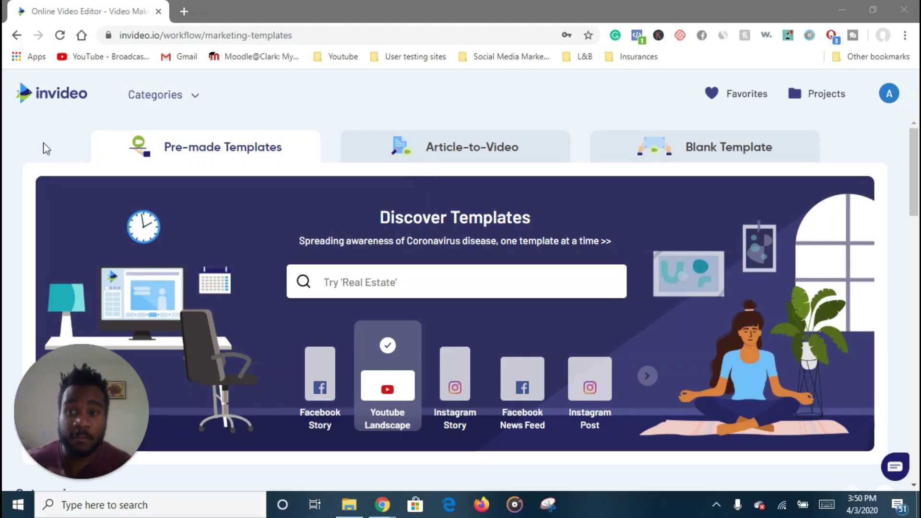
scroll(38, 153, down, 1)
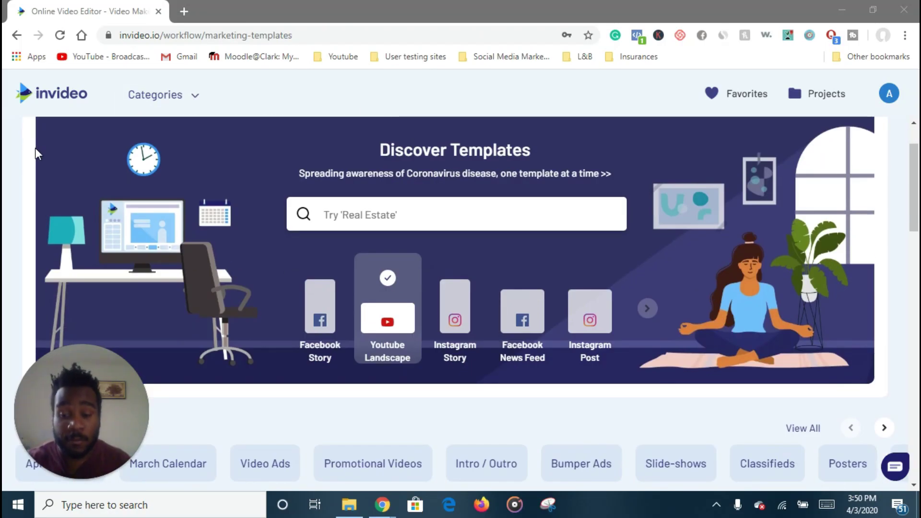
scroll(35, 148, up, 1)
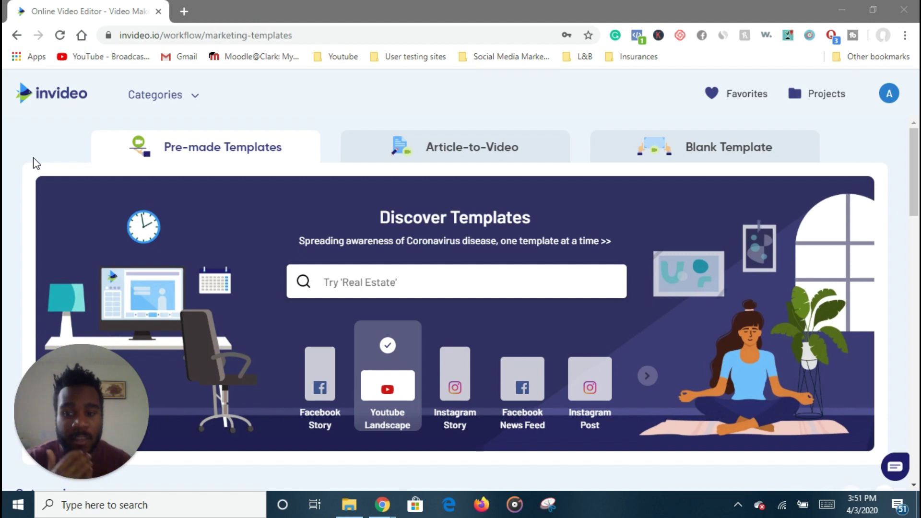
scroll(39, 174, down, 2)
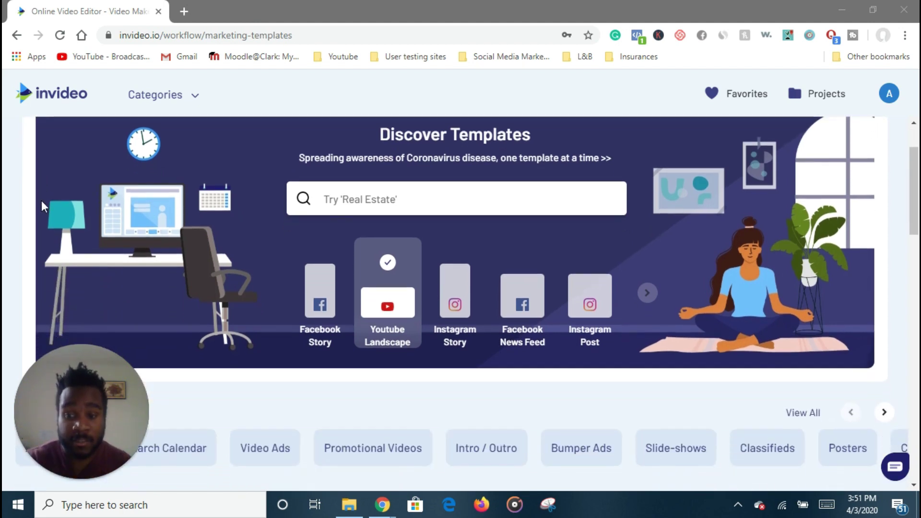
scroll(41, 200, down, 4)
scroll(42, 201, up, 6)
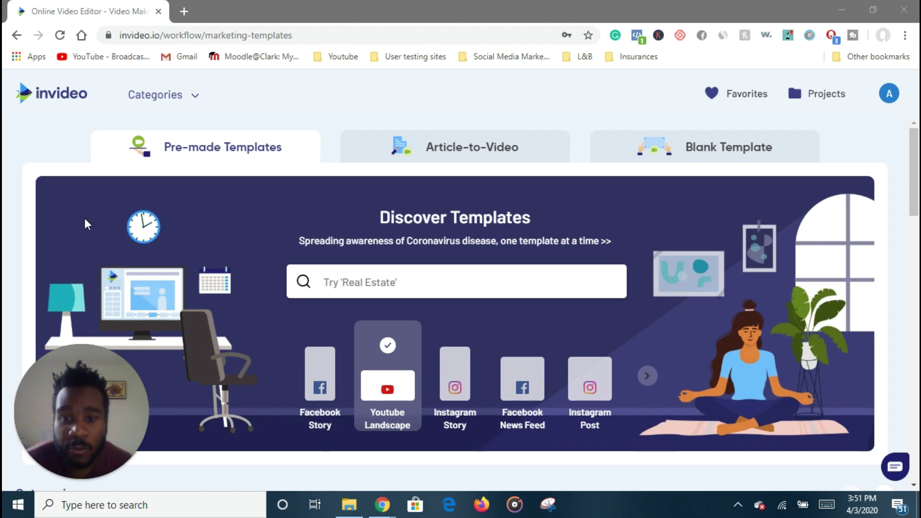
- Look through the pre-made templates page, including the categories and the What's Hot and Just Added templates
scroll(84, 221, down, 2)
scroll(86, 221, down, 5)
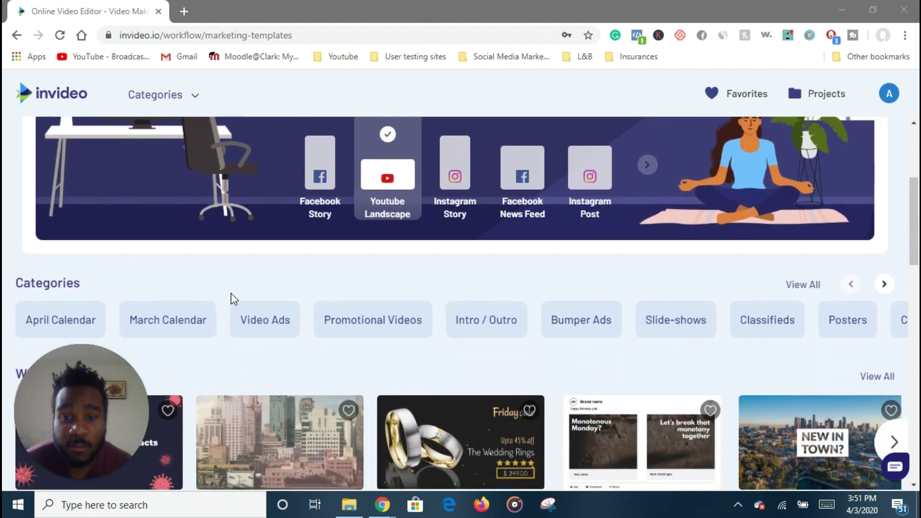
scroll(336, 343, down, 3)
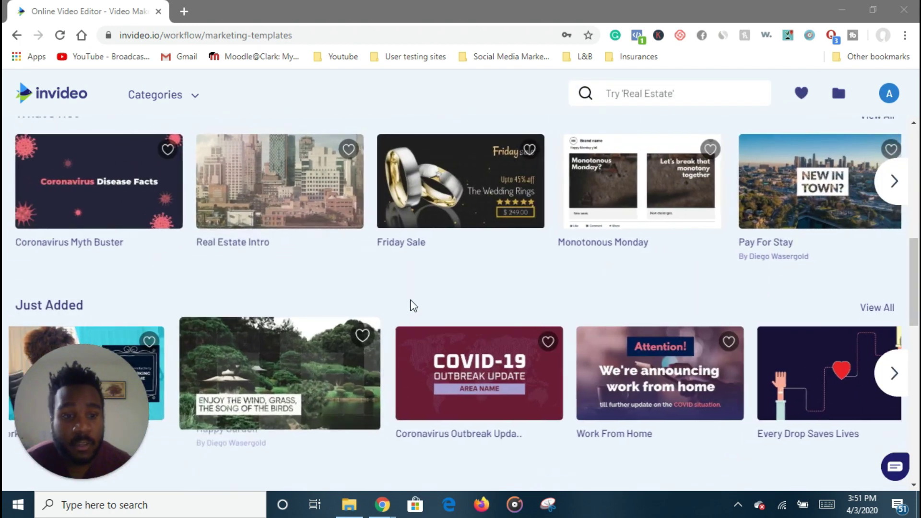
scroll(414, 303, down, 3)
scroll(428, 308, down, 1)
scroll(435, 312, up, 4)
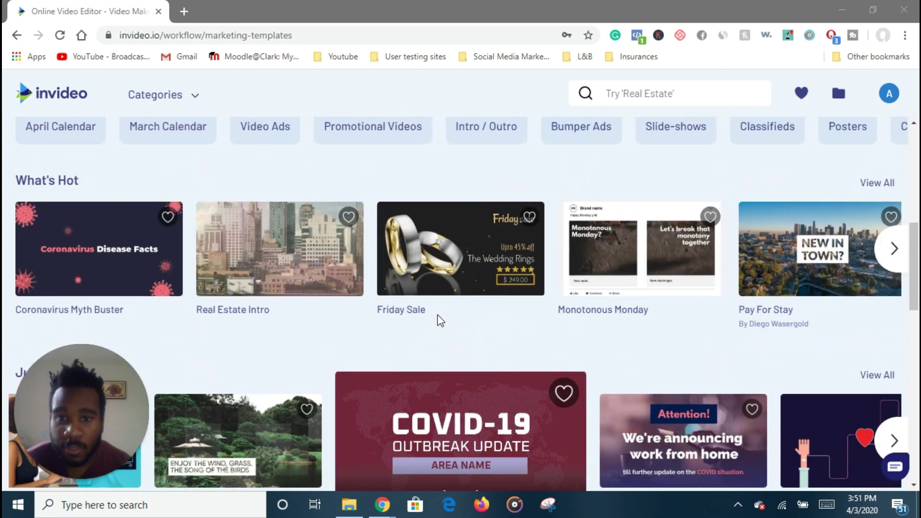
scroll(441, 320, up, 2)
scroll(439, 326, up, 1)
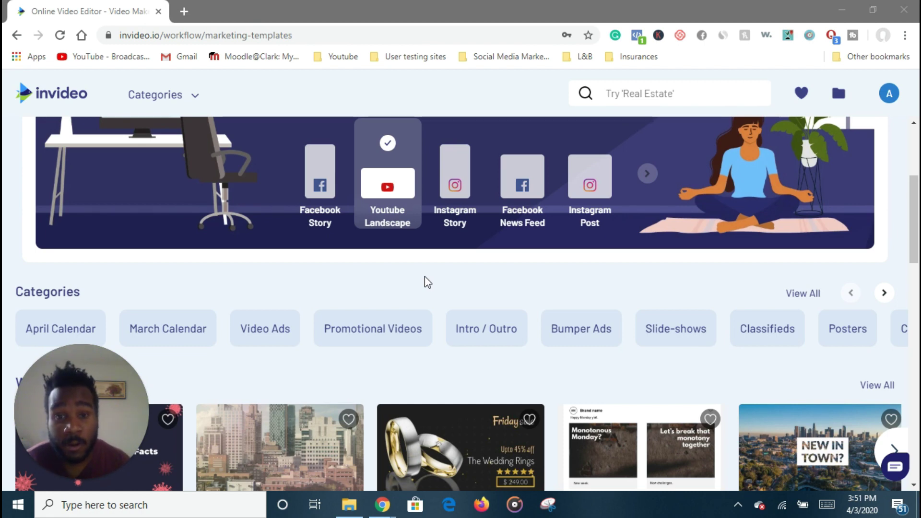
scroll(424, 276, up, 3)
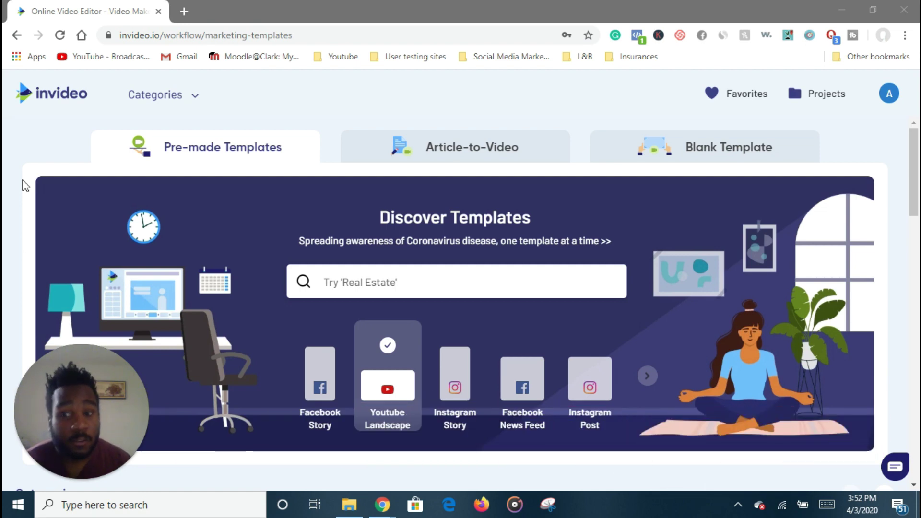
scroll(99, 272, down, 1)
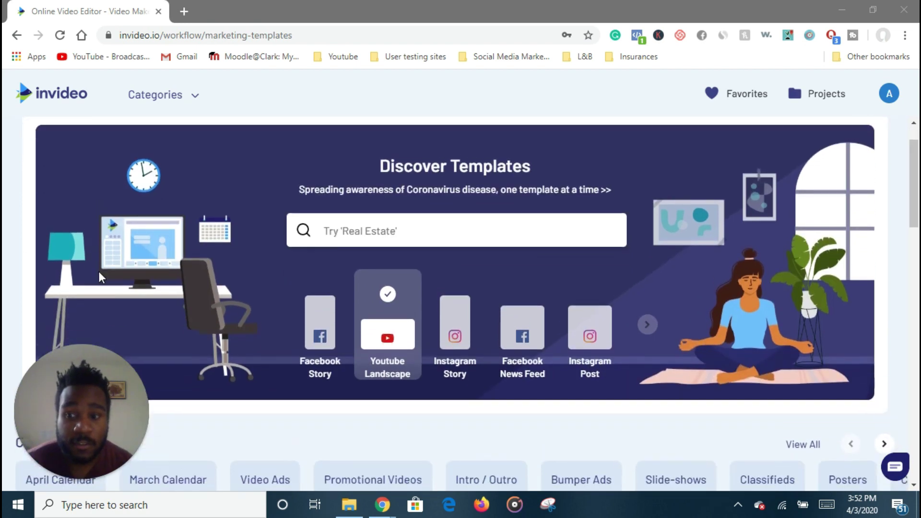
scroll(86, 216, up, 1)
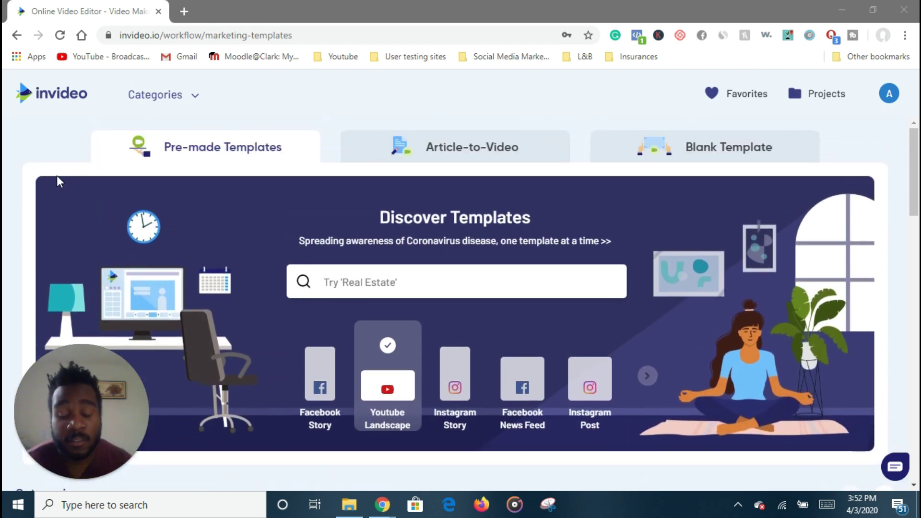
scroll(56, 176, down, 1)
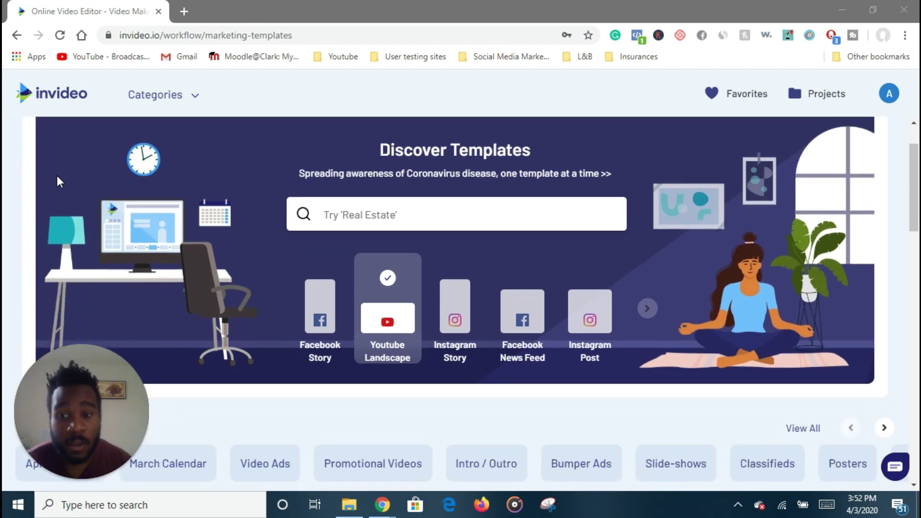
scroll(57, 176, down, 2)
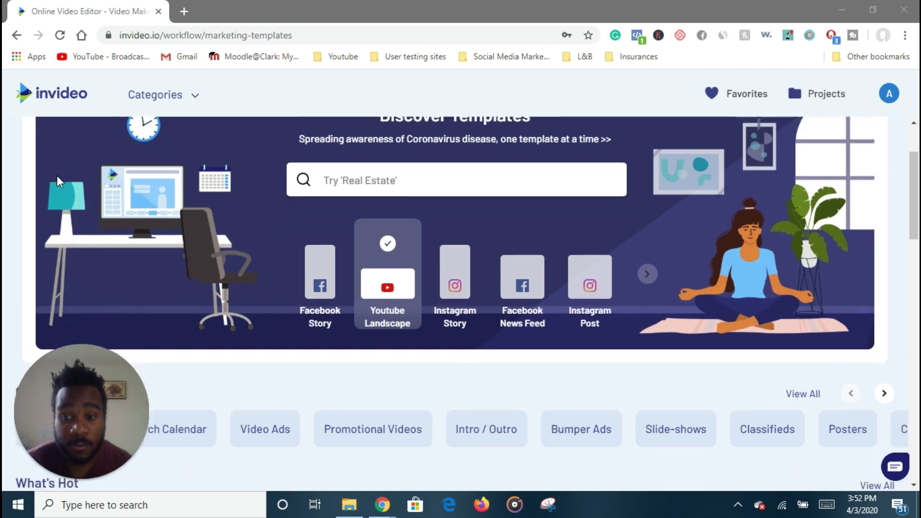
scroll(17, 224, up, 2)
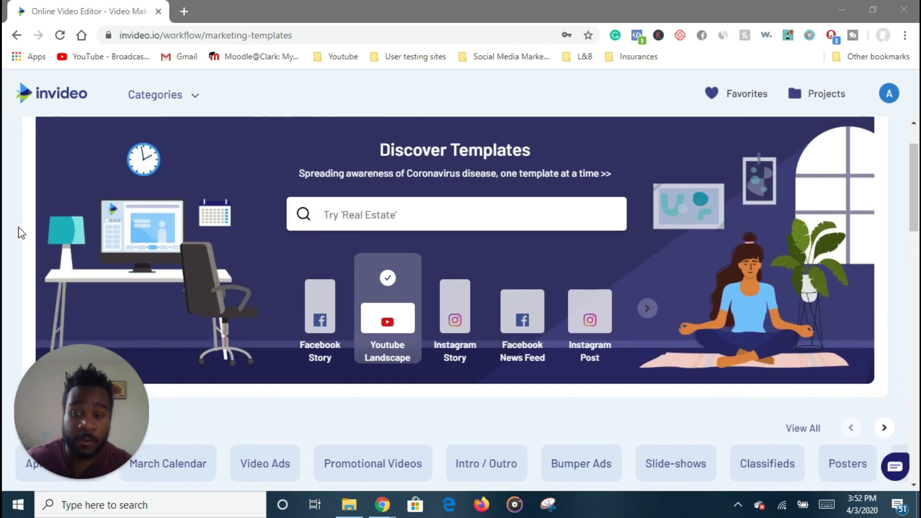
scroll(21, 233, up, 1)
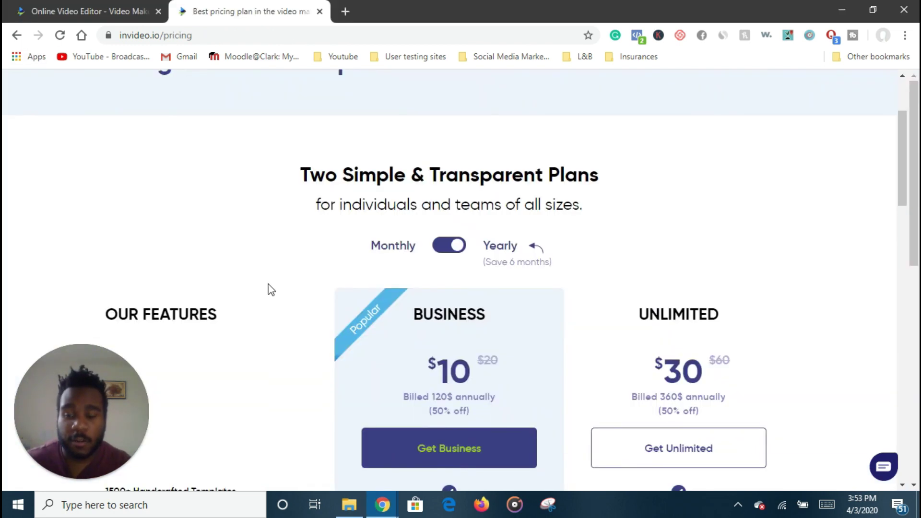
- Examine the Business and Unlimited plans on the pricing page and switch the prices to monthly billing
scroll(271, 281, down, 1)
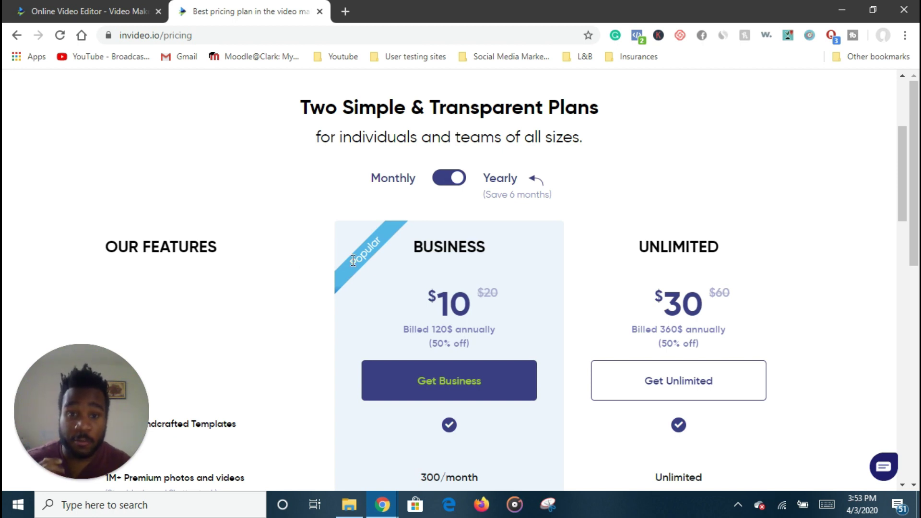
scroll(384, 284, down, 1)
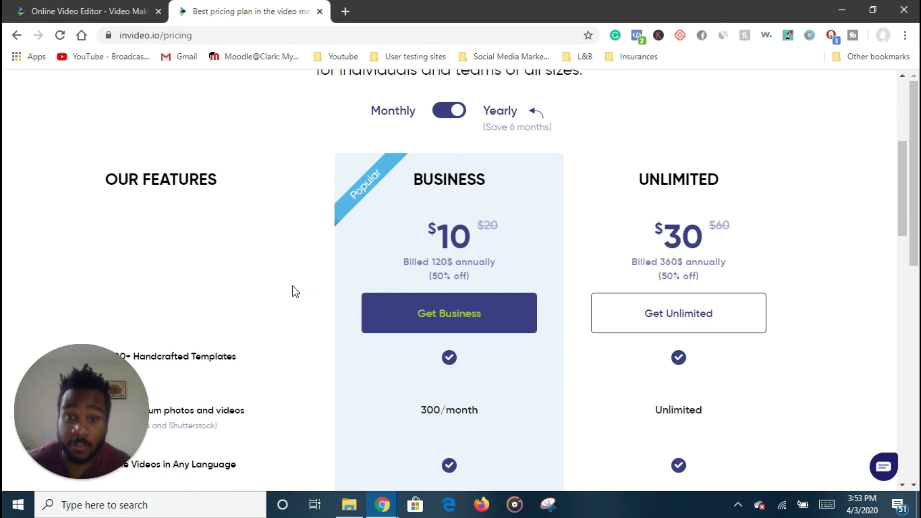
scroll(372, 236, up, 1)
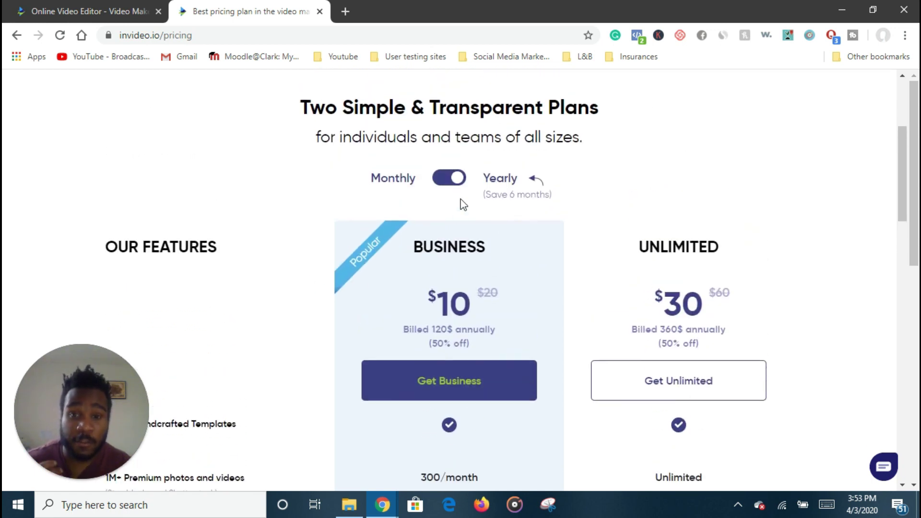
click(451, 186)
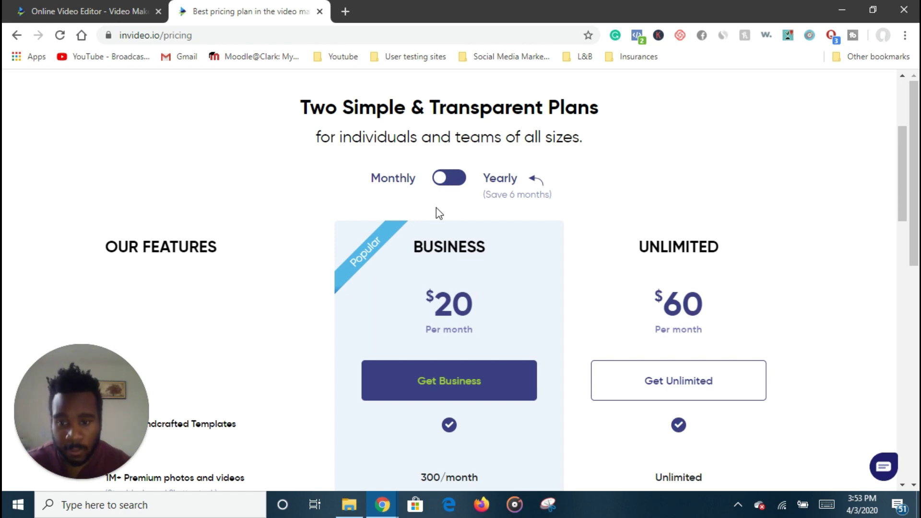
scroll(386, 284, up, 1)
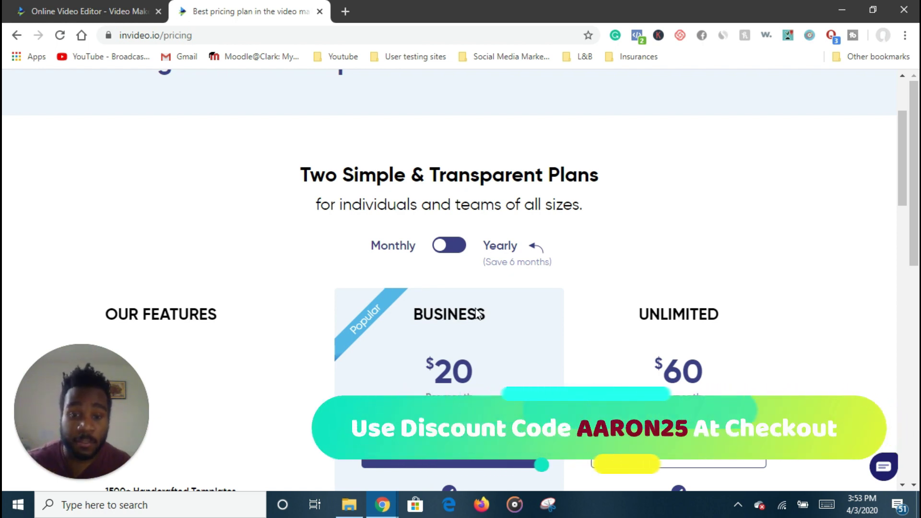
- Switch the pricing back to yearly billing and review the Business and Unlimited plans
click(444, 249)
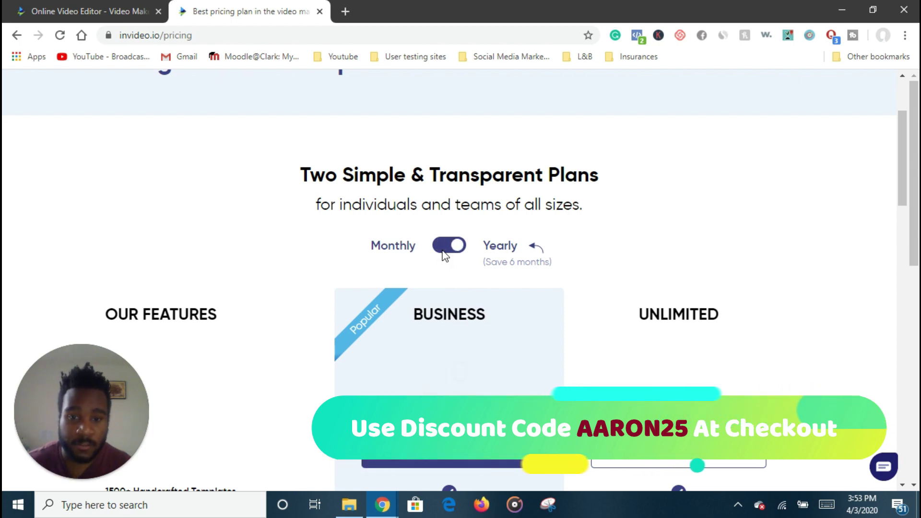
scroll(384, 331, down, 1)
scroll(283, 317, down, 1)
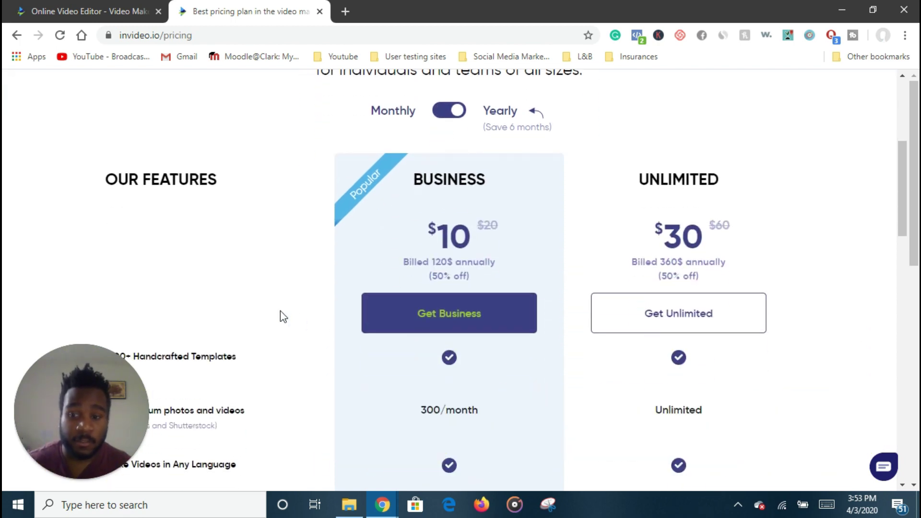
scroll(280, 315, up, 1)
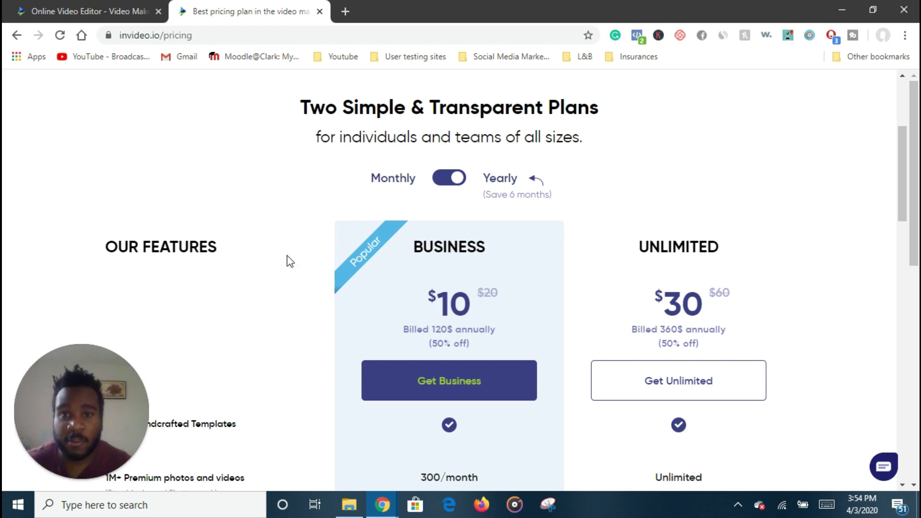
scroll(287, 256, up, 4)
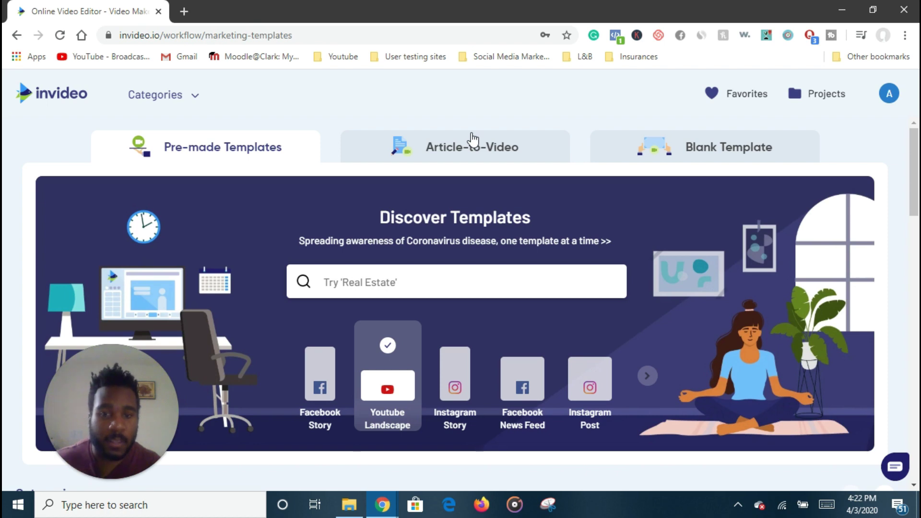
- Open the Brand Presets settings of the account
click(896, 98)
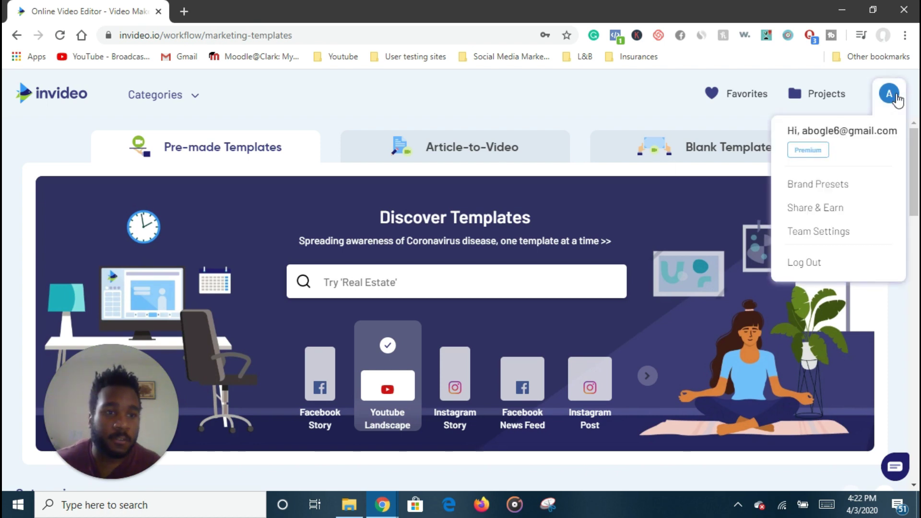
click(834, 187)
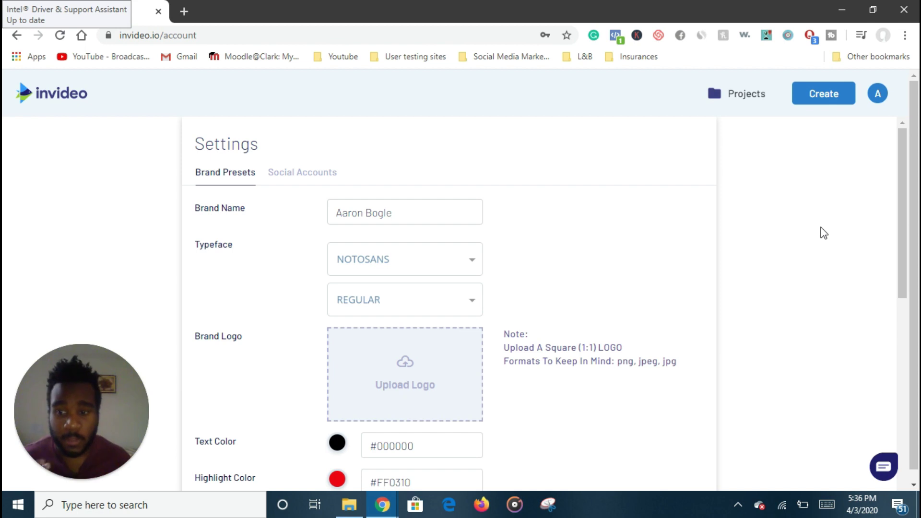
- Open the support chat and look through its message topics and FAQ categories
click(885, 471)
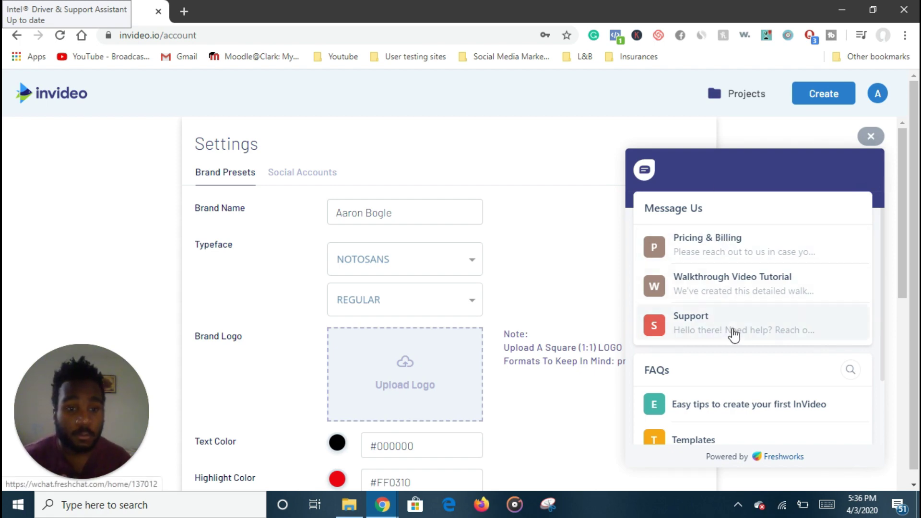
scroll(734, 331, down, 3)
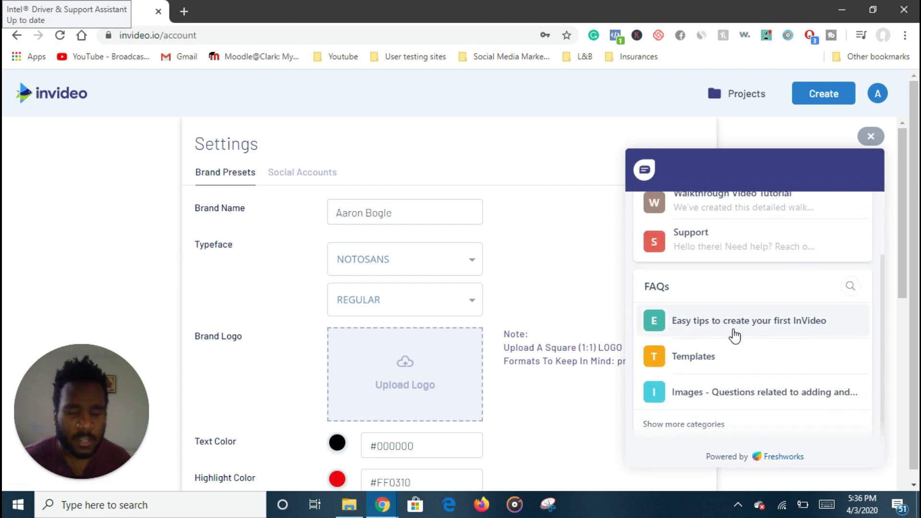
scroll(734, 332, up, 2)
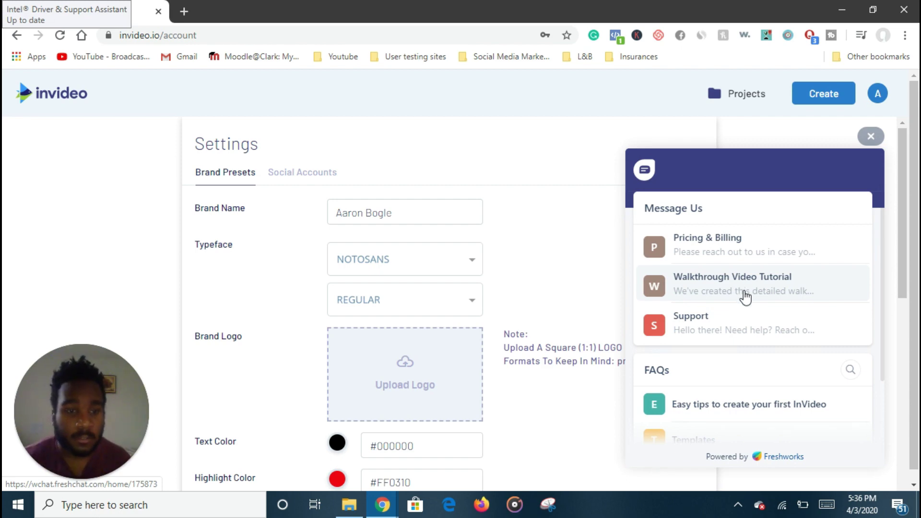
scroll(749, 316, down, 2)
scroll(751, 318, up, 2)
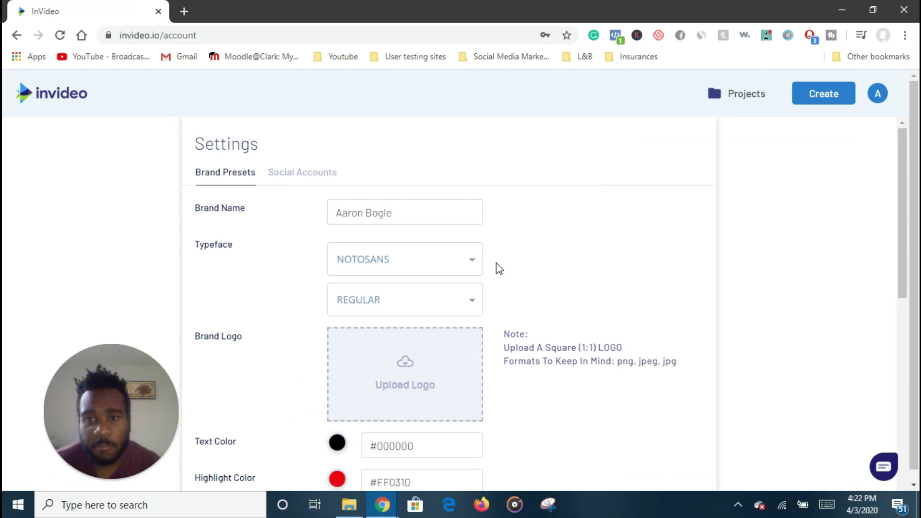
- Look through the brand preset fields, including typeface, logo, colors, social handles and end clip
scroll(329, 259, down, 3)
scroll(336, 263, up, 3)
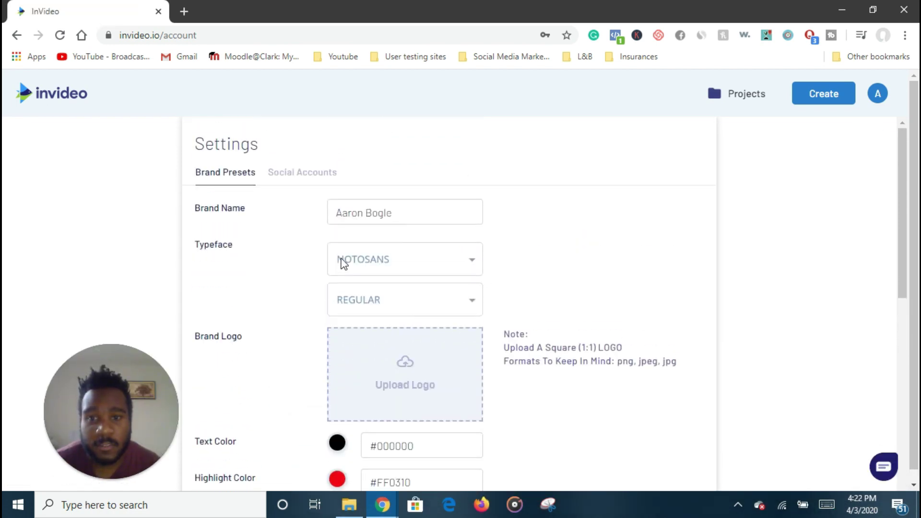
scroll(383, 254, down, 2)
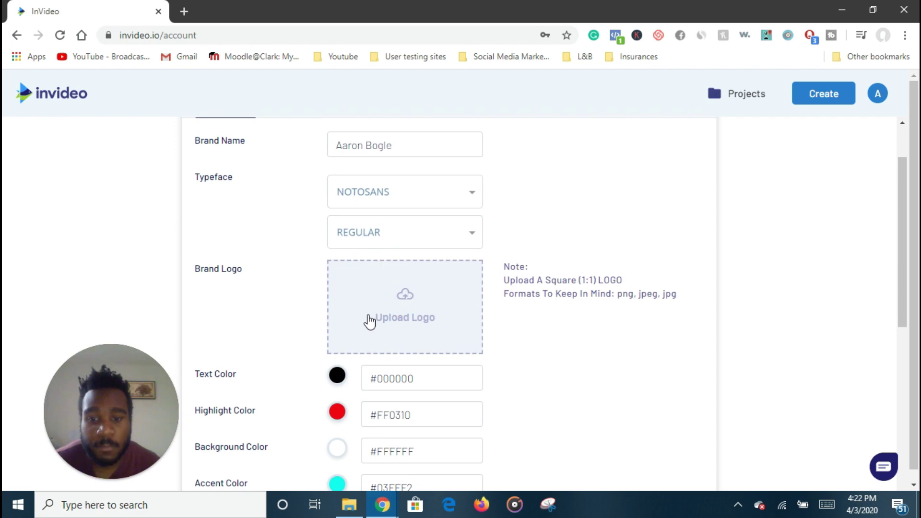
scroll(371, 320, down, 4)
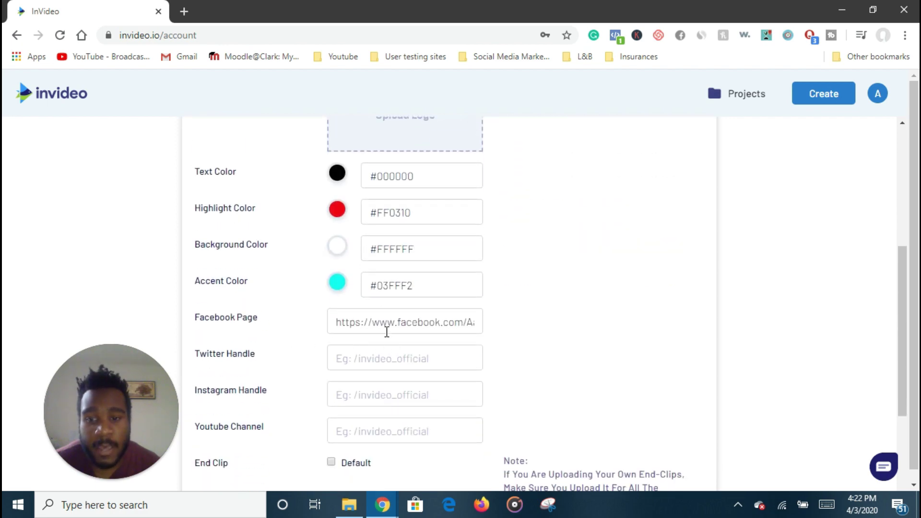
scroll(387, 331, down, 3)
scroll(376, 358, up, 6)
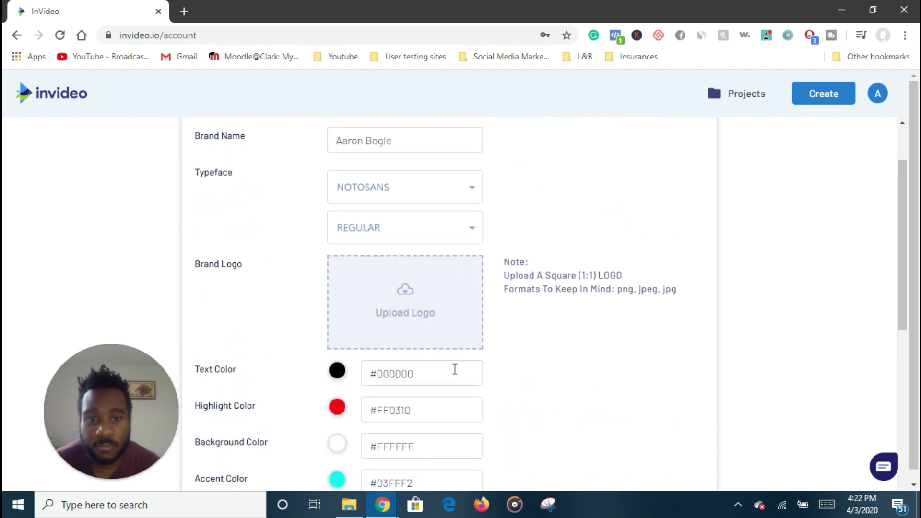
- Upload the Temp Logo image as the brand logo, apply the suggested colors based on it and review them
click(395, 315)
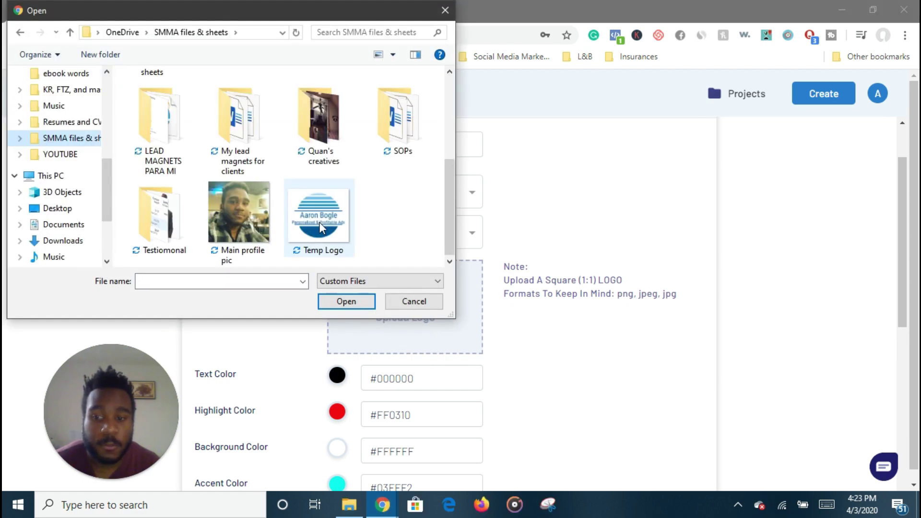
click(320, 223)
double_click(320, 224)
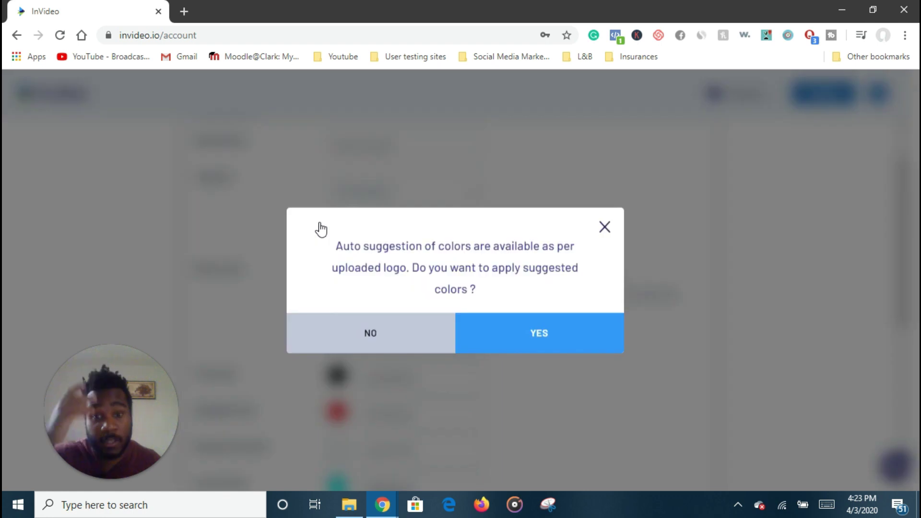
click(539, 336)
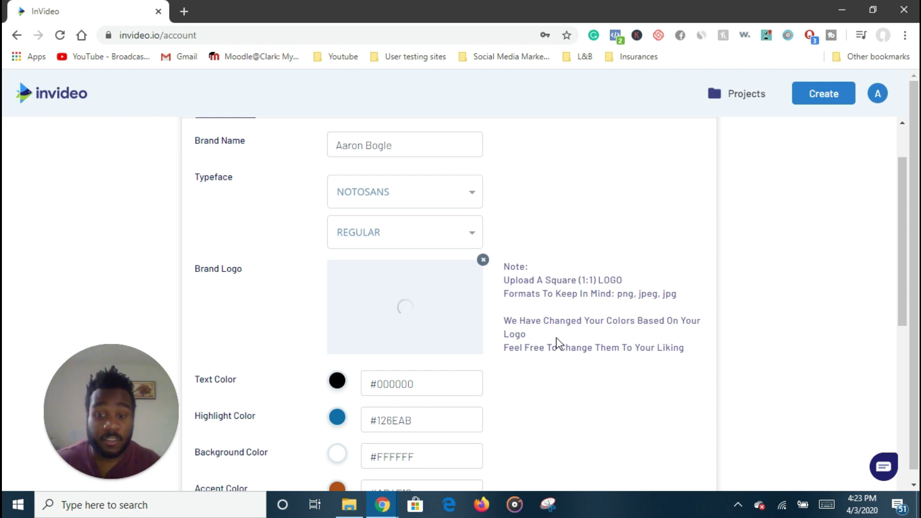
scroll(557, 338, down, 3)
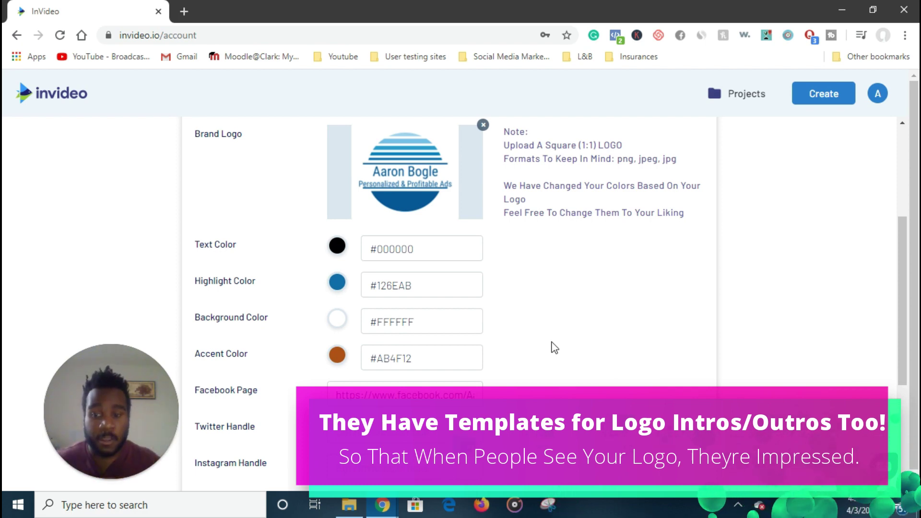
scroll(536, 282, up, 4)
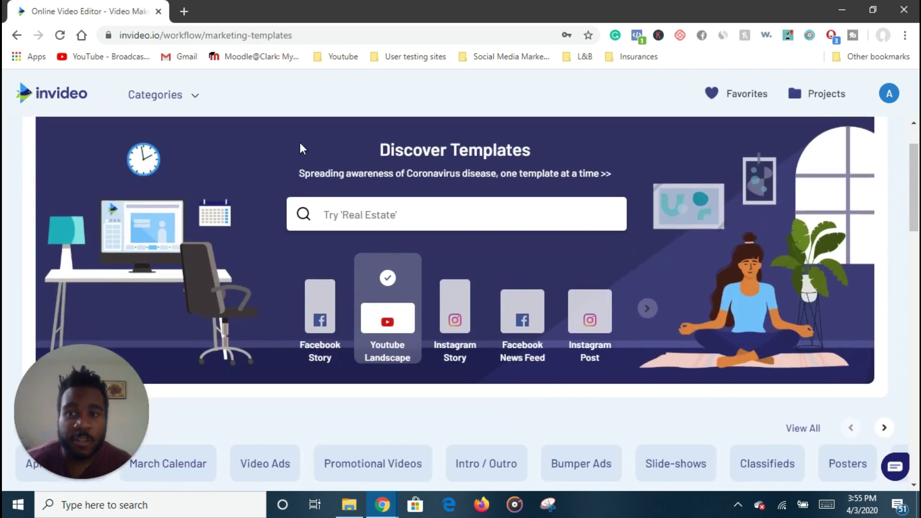
- Browse the YouTube Landscape pre-made templates as far as Brand Essentials and preview the Video Tips template
scroll(269, 231, down, 2)
scroll(272, 234, up, 1)
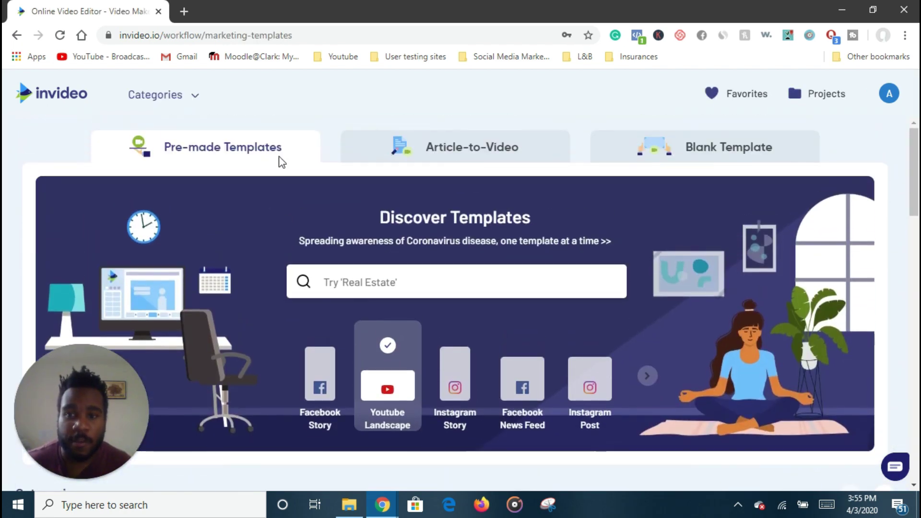
scroll(199, 214, down, 9)
scroll(302, 290, down, 7)
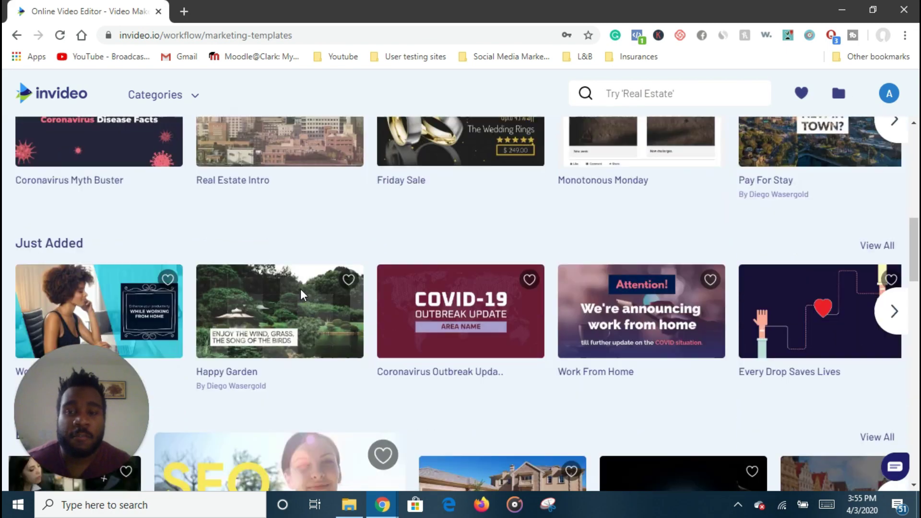
scroll(327, 296, down, 2)
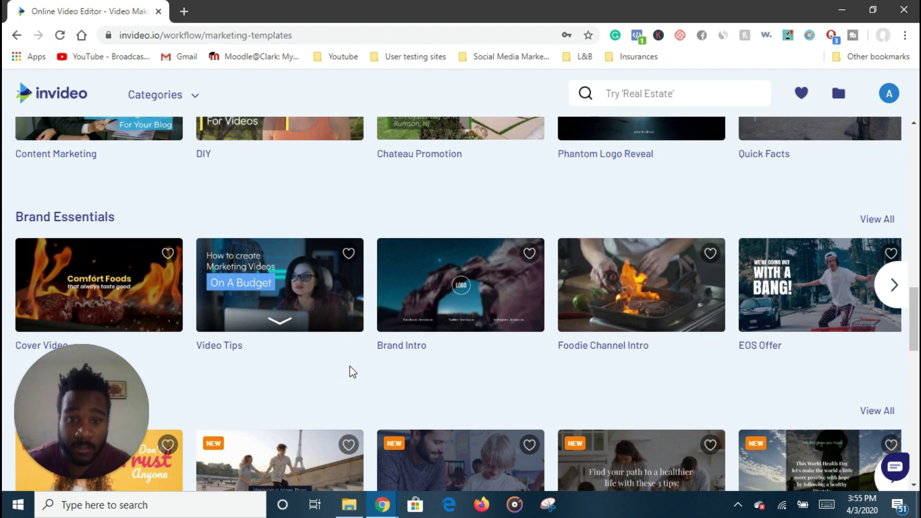
mouse_move(302, 301)
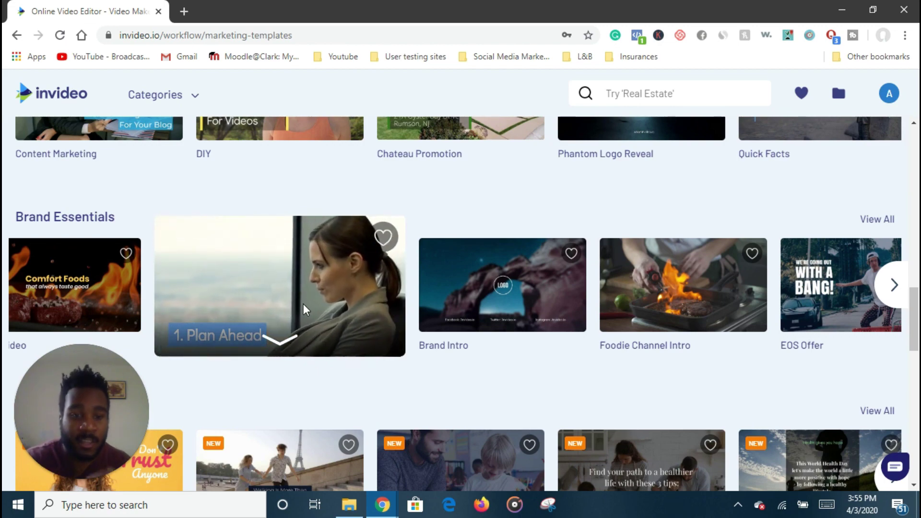
- Look over the April Calendar templates, the What's Hot row, the category list and the available video formats
scroll(360, 343, down, 4)
scroll(364, 346, up, 2)
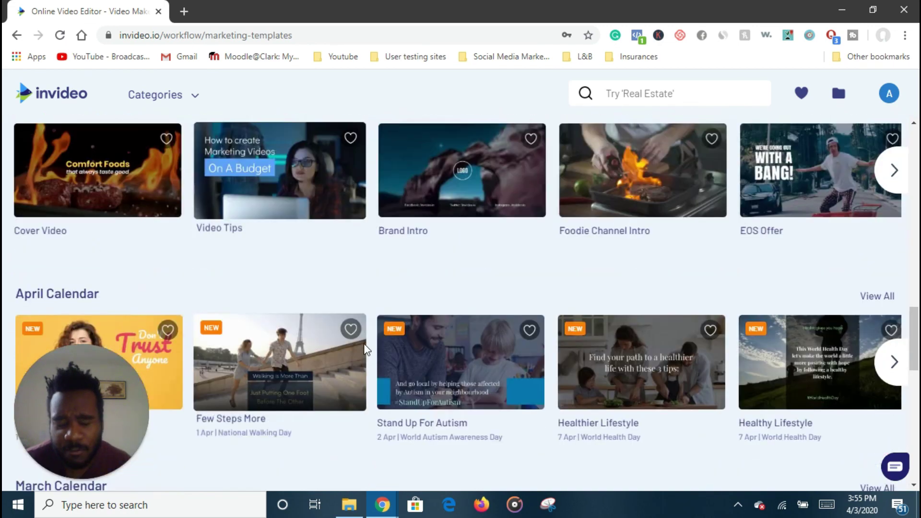
scroll(366, 346, down, 3)
scroll(366, 346, up, 12)
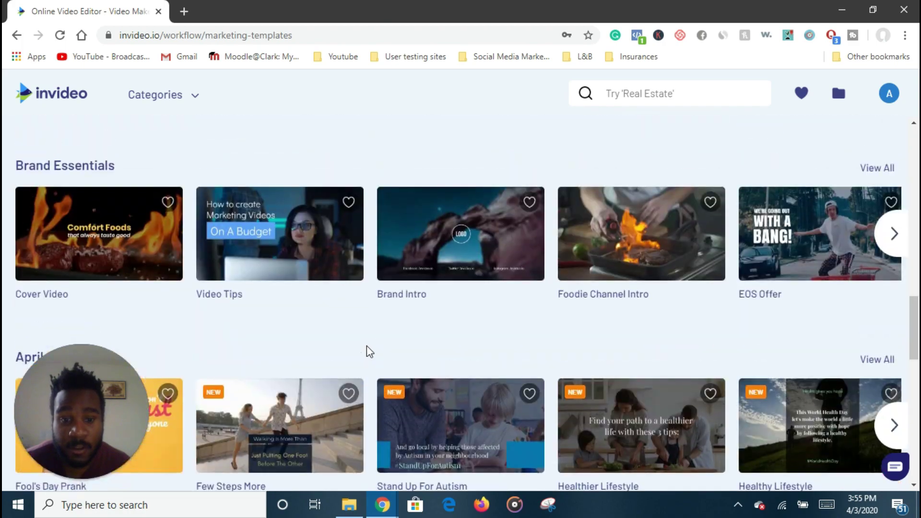
scroll(367, 345, up, 6)
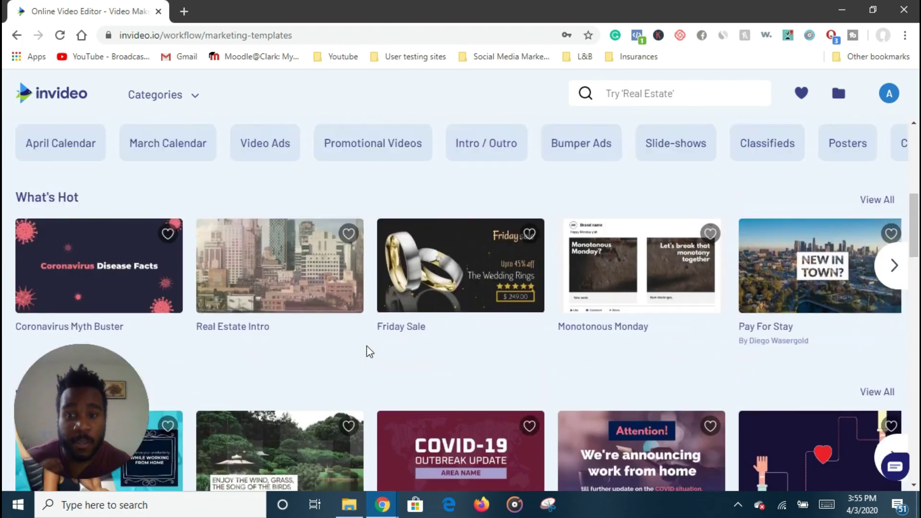
scroll(366, 346, up, 3)
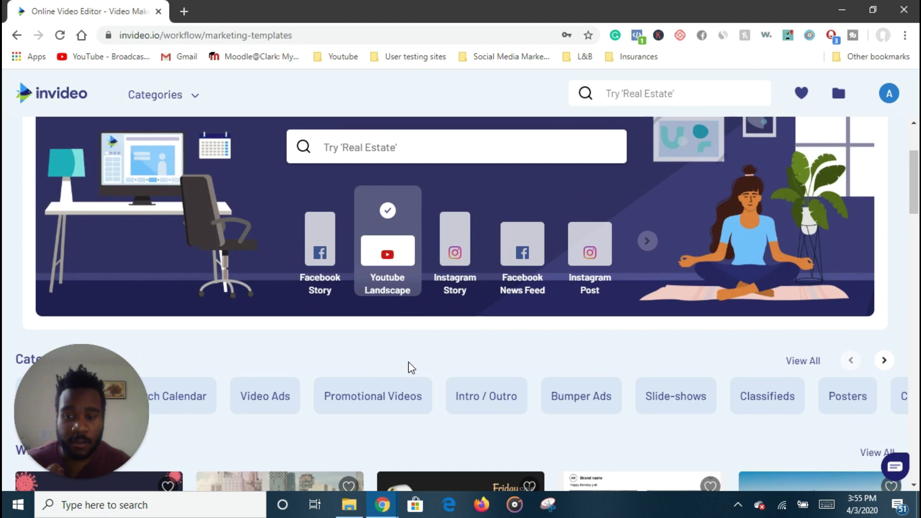
scroll(343, 309, up, 3)
scroll(339, 313, down, 1)
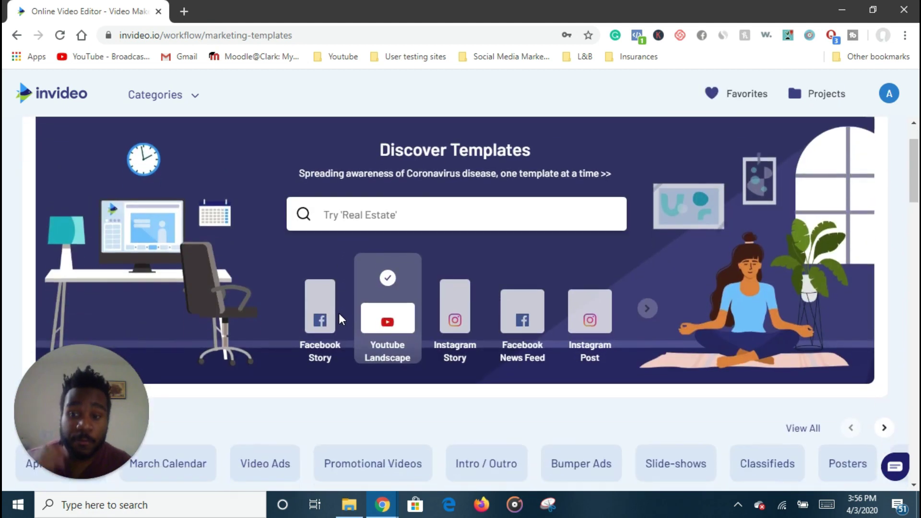
scroll(332, 321, up, 1)
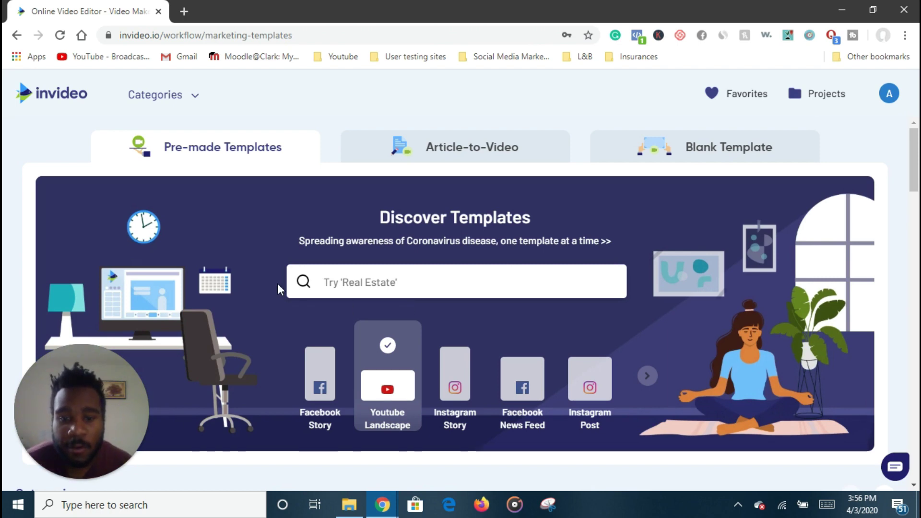
- Switch the templates to the Facebook News Feed format and browse further through the What's Hot row
scroll(277, 284, down, 1)
click(531, 335)
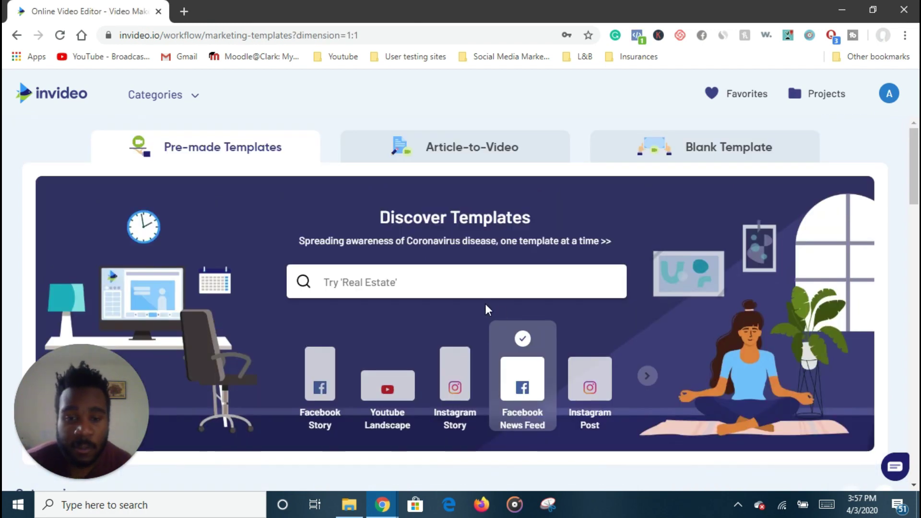
scroll(486, 312, down, 2)
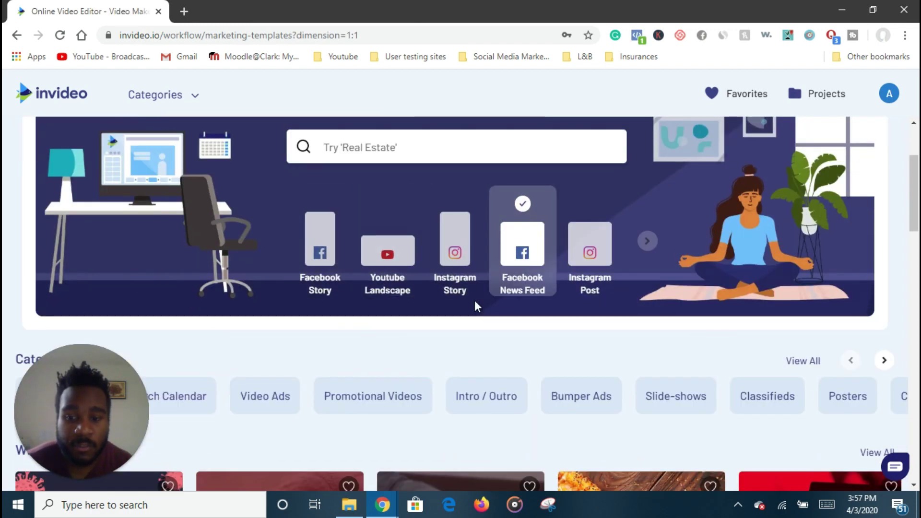
scroll(475, 307, down, 6)
scroll(454, 356, down, 3)
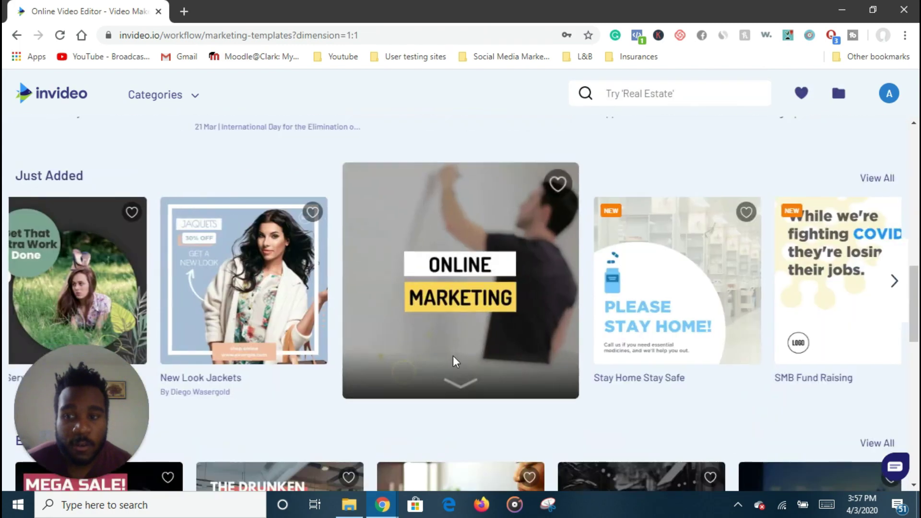
scroll(453, 356, up, 4)
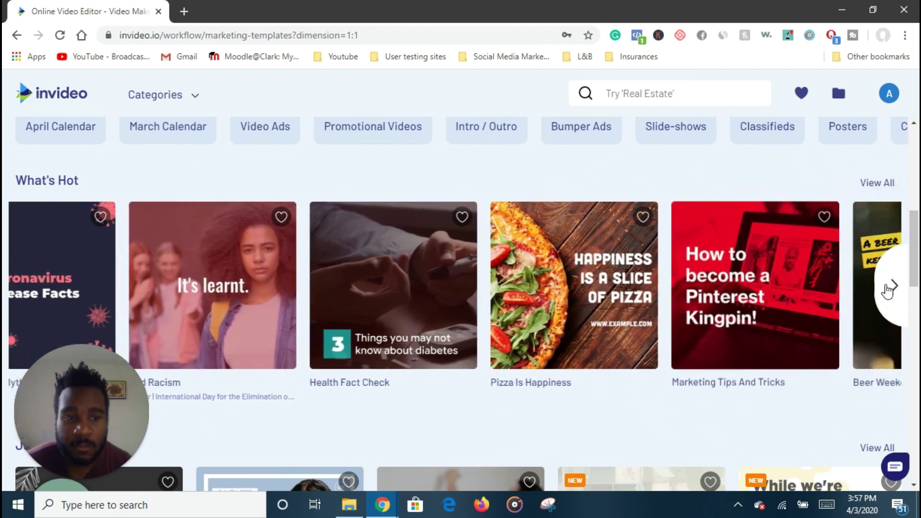
click(888, 288)
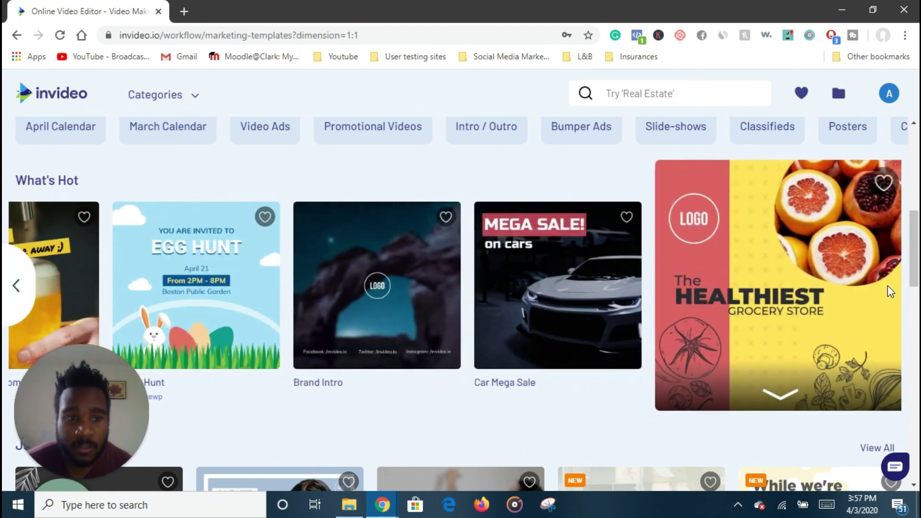
- Look through the Just Added and Editor's Pick rows of Facebook News Feed templates and return to the categories
scroll(698, 296, down, 4)
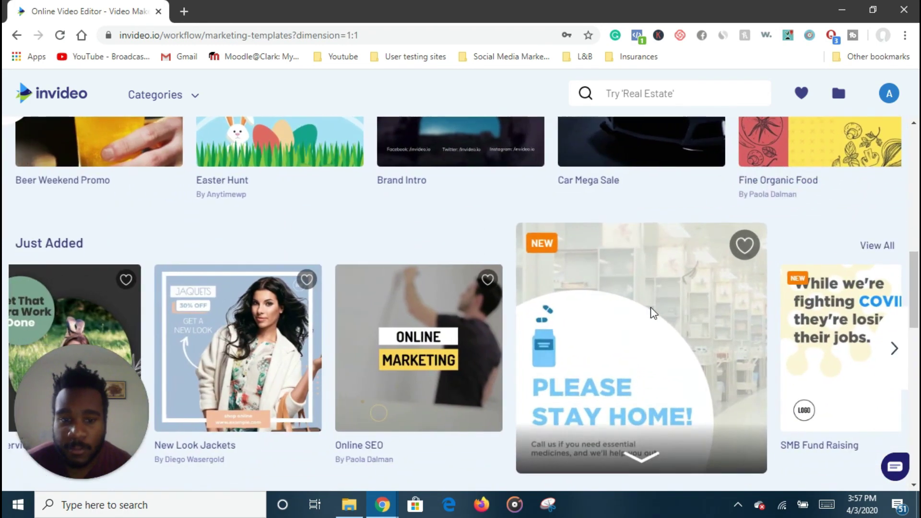
scroll(648, 312, down, 2)
scroll(643, 311, down, 3)
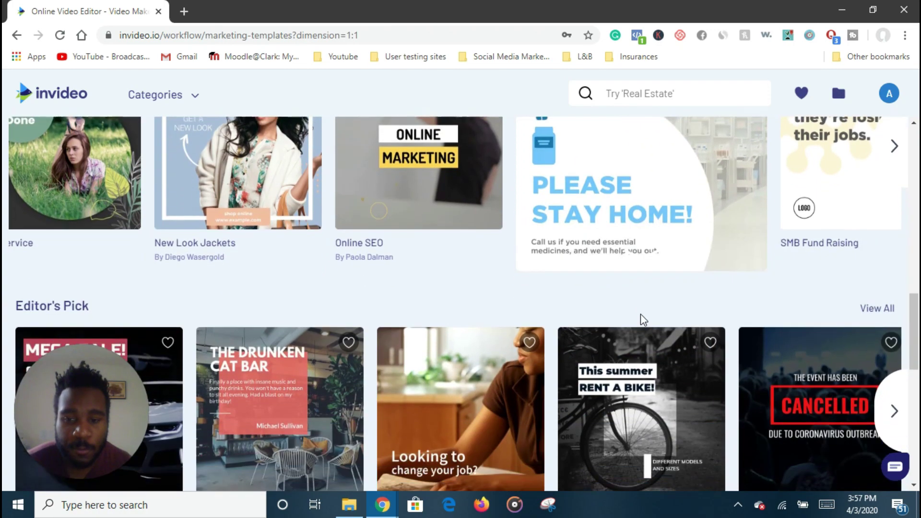
scroll(640, 314, up, 10)
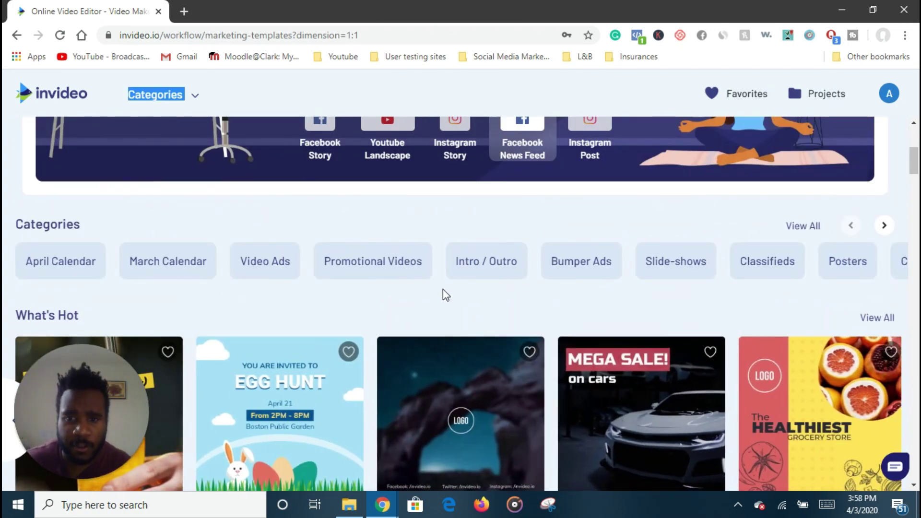
- Open the Promotional Videos category and page through its Square (1:1) templates
click(400, 268)
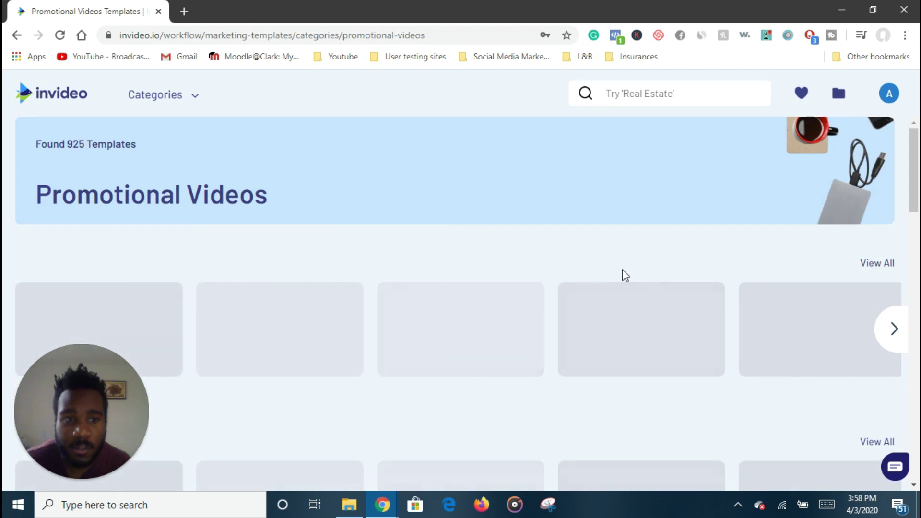
scroll(525, 268, down, 15)
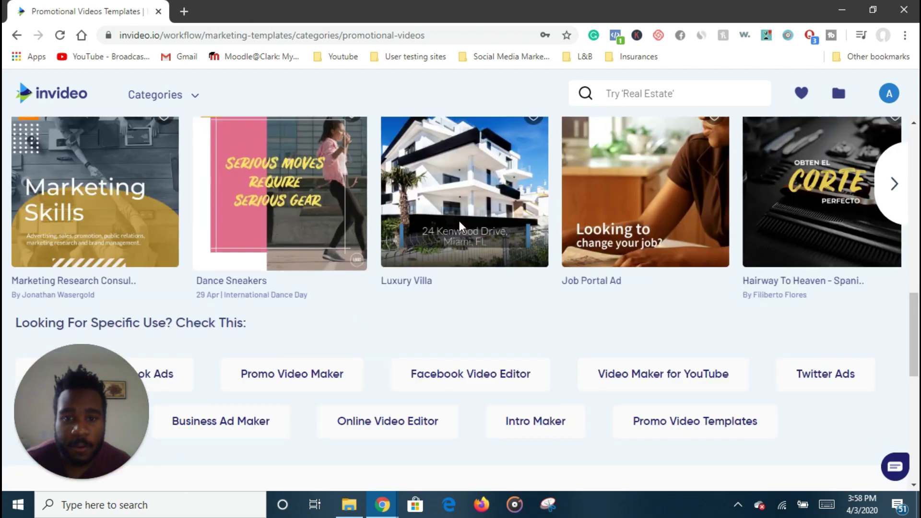
scroll(525, 268, up, 3)
scroll(525, 268, up, 3)
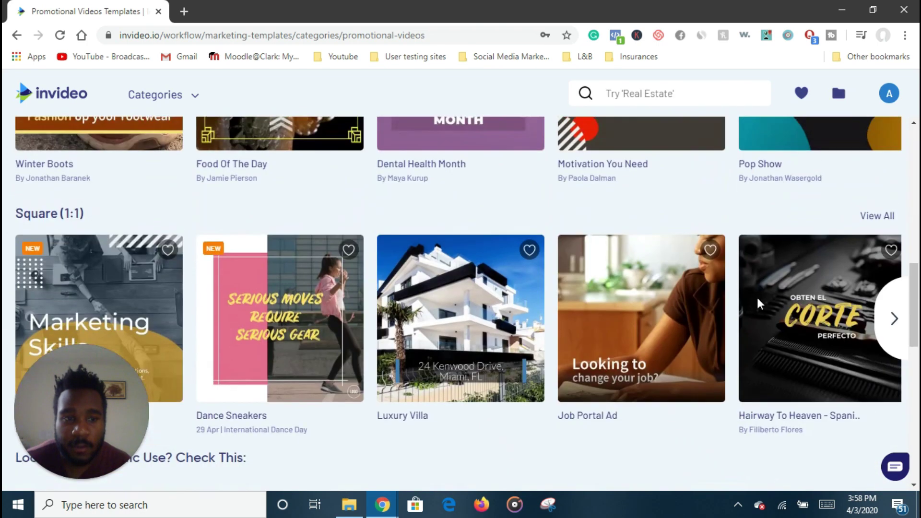
click(893, 319)
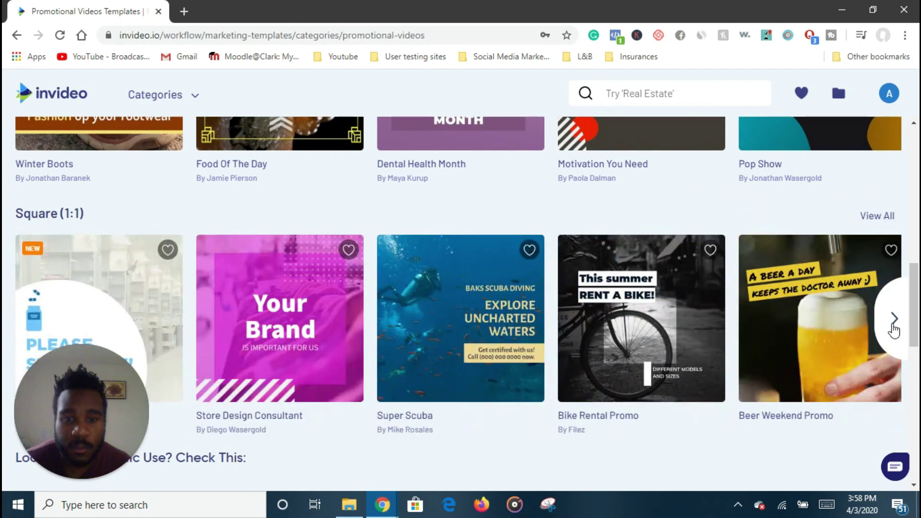
click(888, 326)
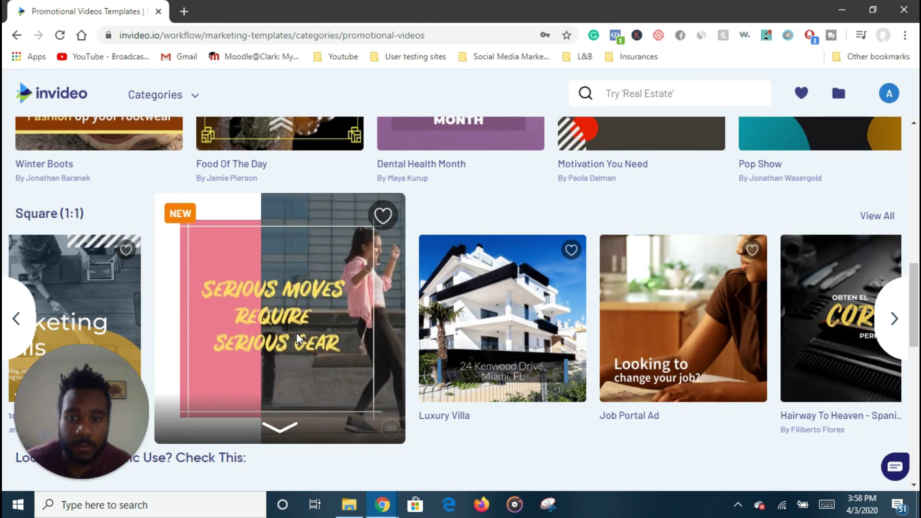
- Open the details of the Dance Sneakers template and review its preview and aspect-ratio options
click(297, 338)
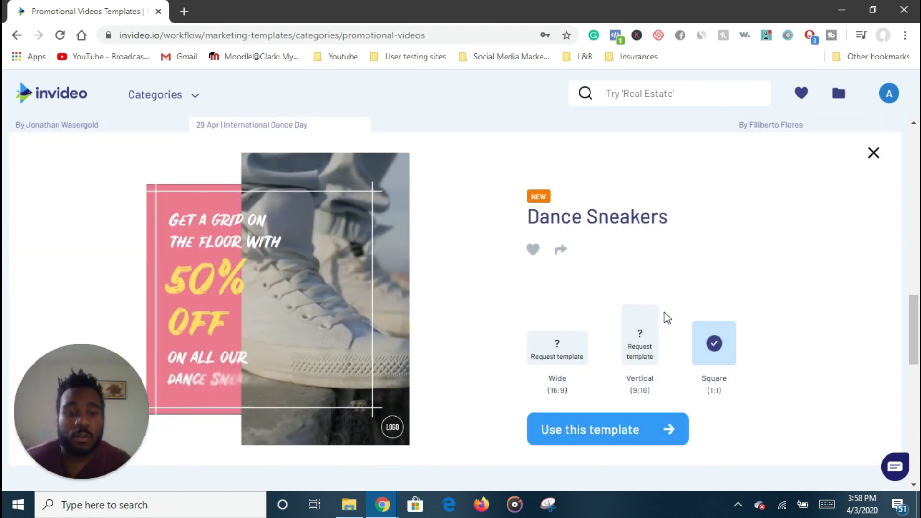
scroll(465, 331, down, 1)
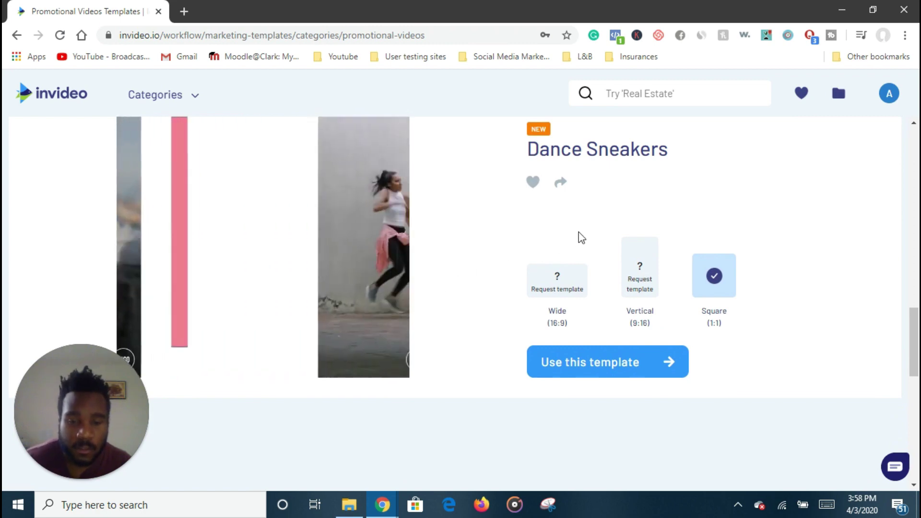
scroll(584, 360, up, 1)
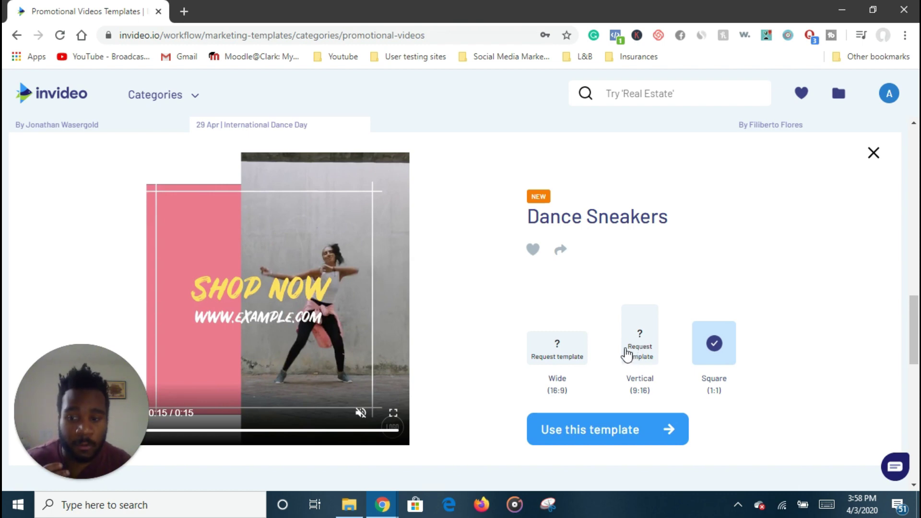
- Open the Dance Sneakers template in its Square (1:1) format for editing
scroll(686, 392, down, 1)
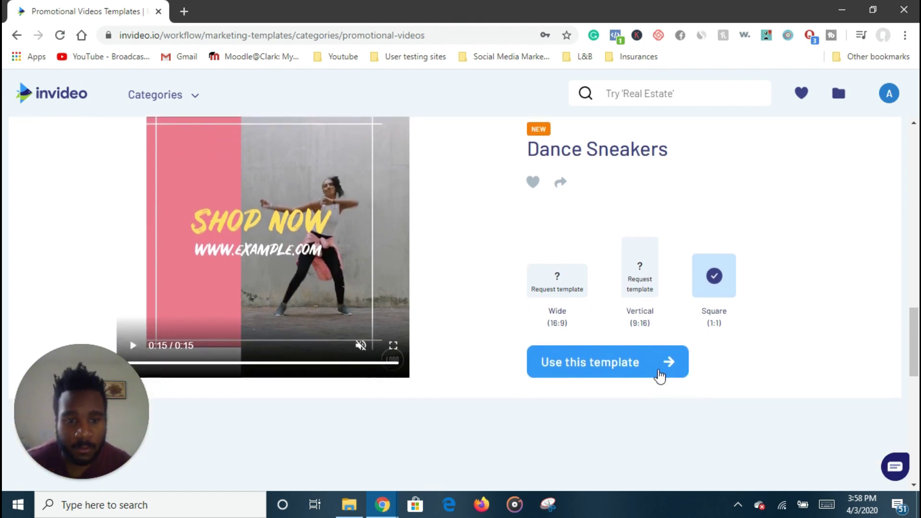
click(657, 369)
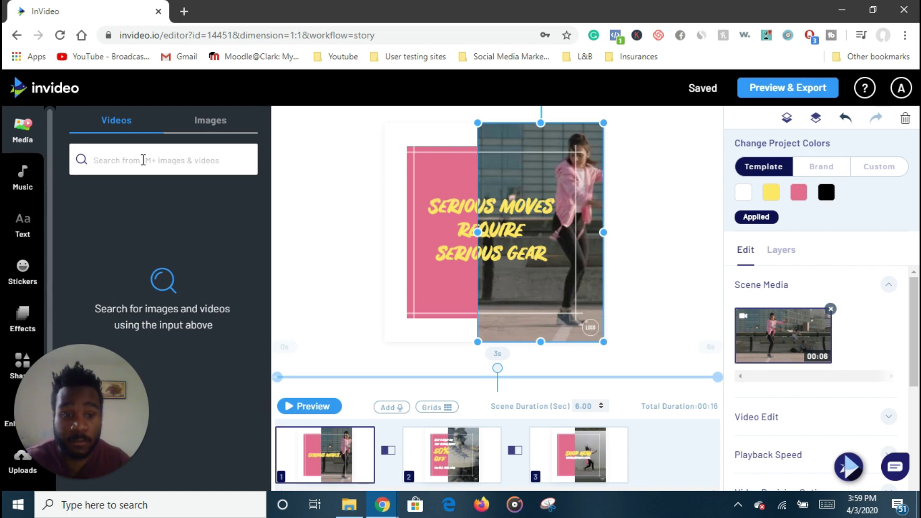
- Look through the music collection's tracks and categories, and check the option for uploading a custom track
click(26, 181)
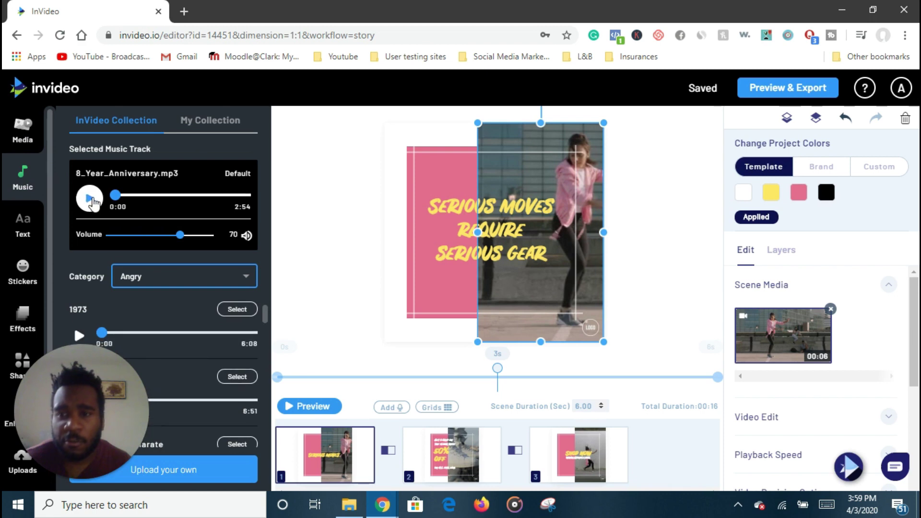
drag(78, 406, 365, 333)
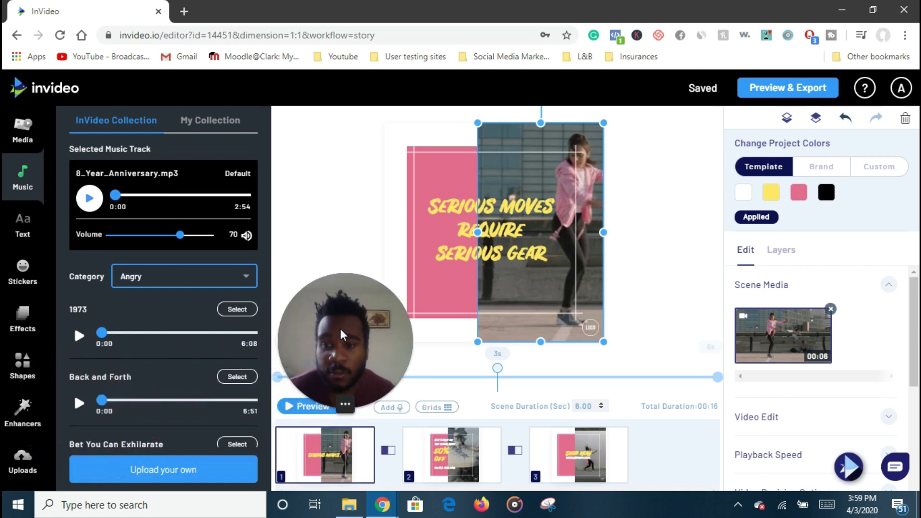
scroll(186, 324, down, 3)
scroll(186, 324, up, 3)
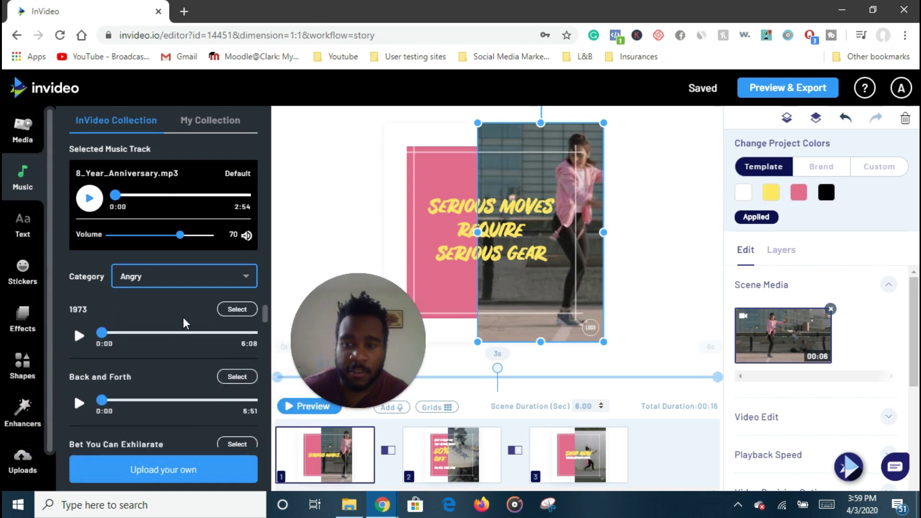
click(194, 282)
scroll(188, 380, down, 3)
scroll(191, 379, down, 3)
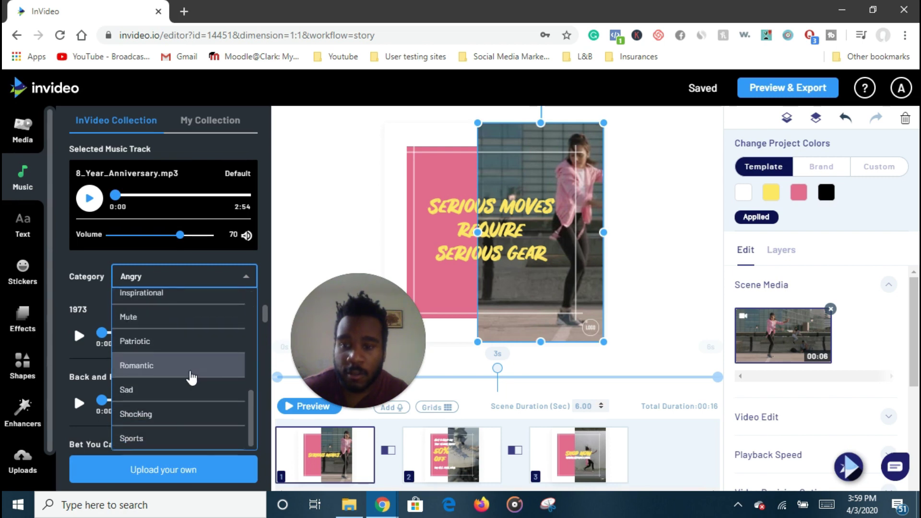
scroll(200, 336, up, 3)
click(214, 277)
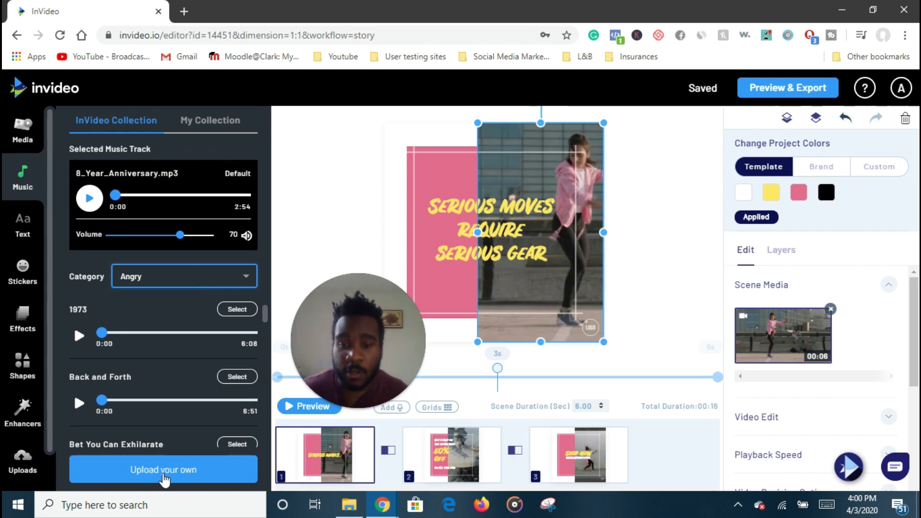
click(163, 479)
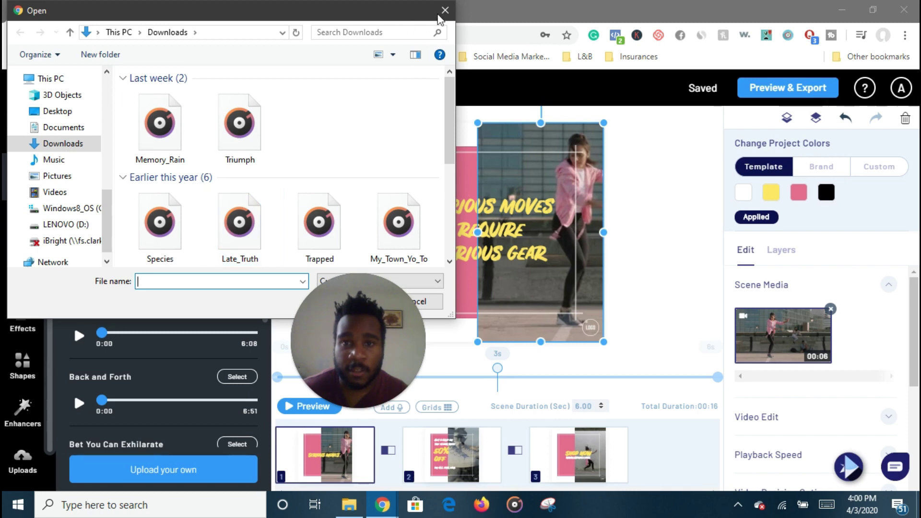
click(442, 16)
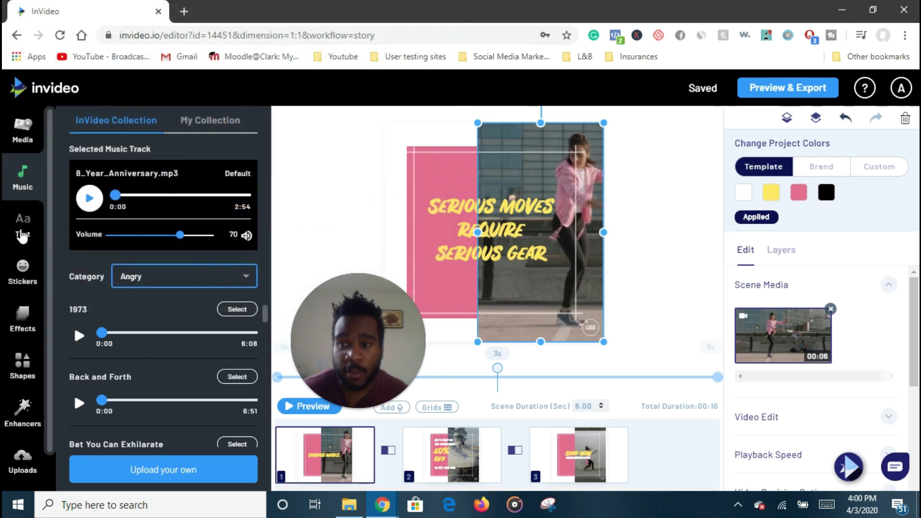
- Review the standard and ready-made text-box styles, including the Classic and Location Boxes sets
click(22, 234)
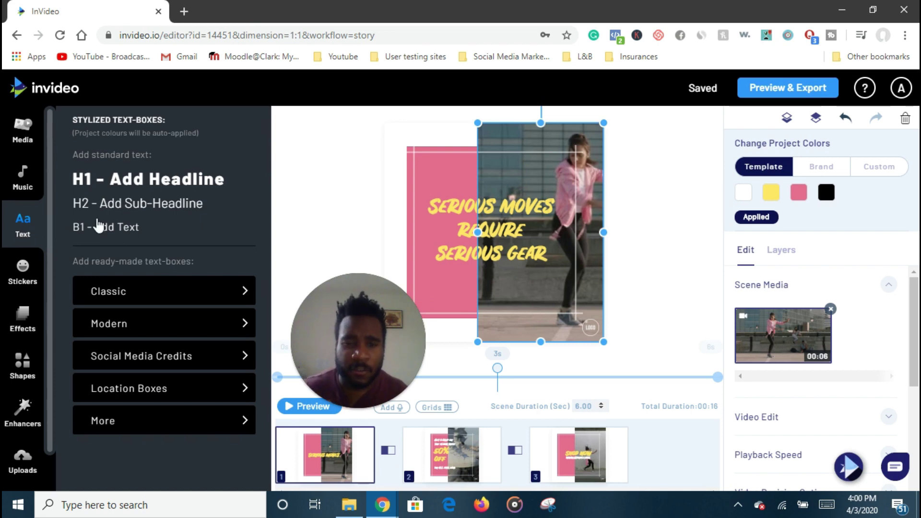
click(137, 297)
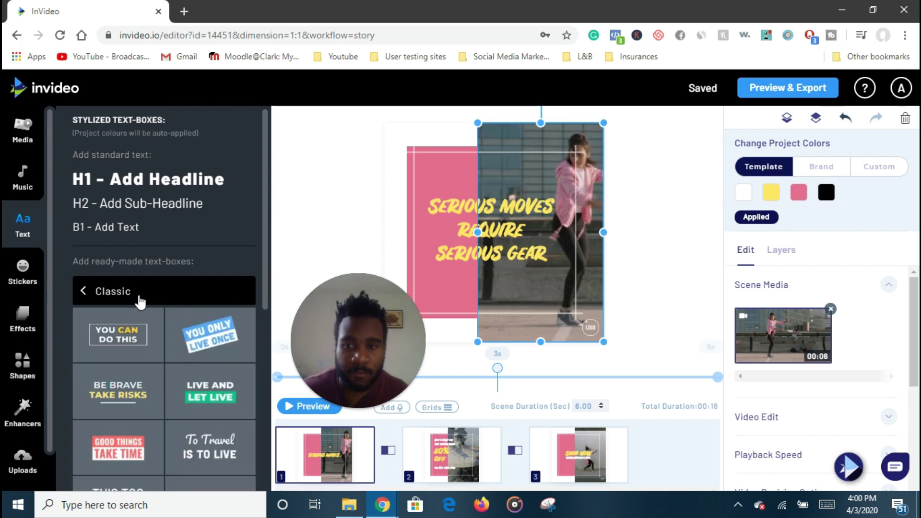
click(139, 295)
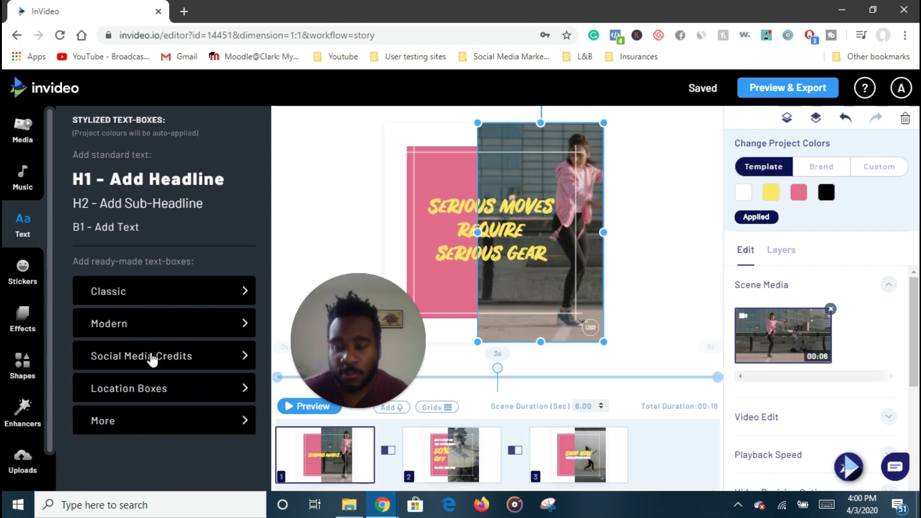
click(164, 395)
click(83, 291)
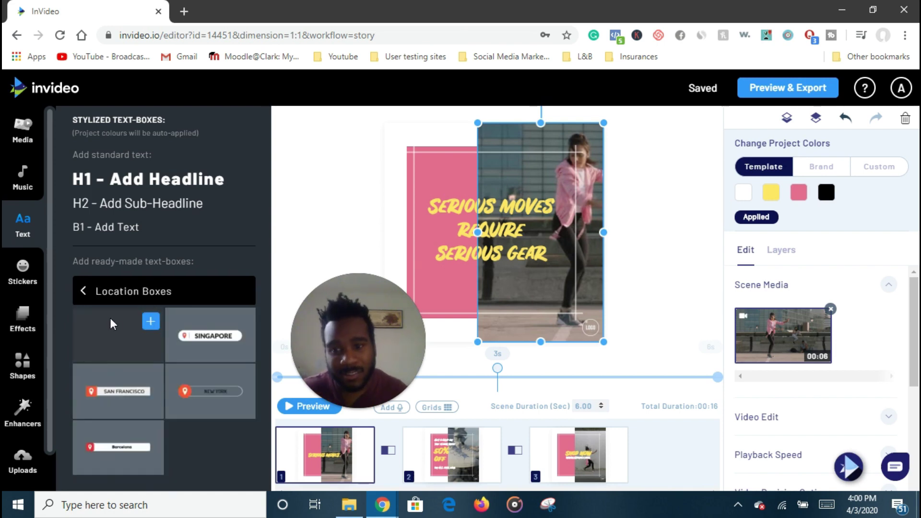
- Add the green Get Started sticker from the CTA set and place it near the first scene's upper edge, above the headline
click(23, 273)
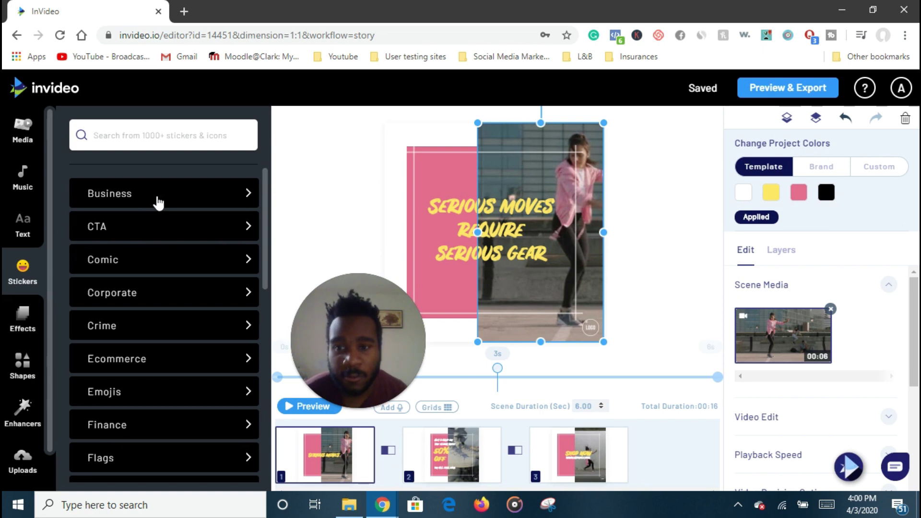
click(163, 231)
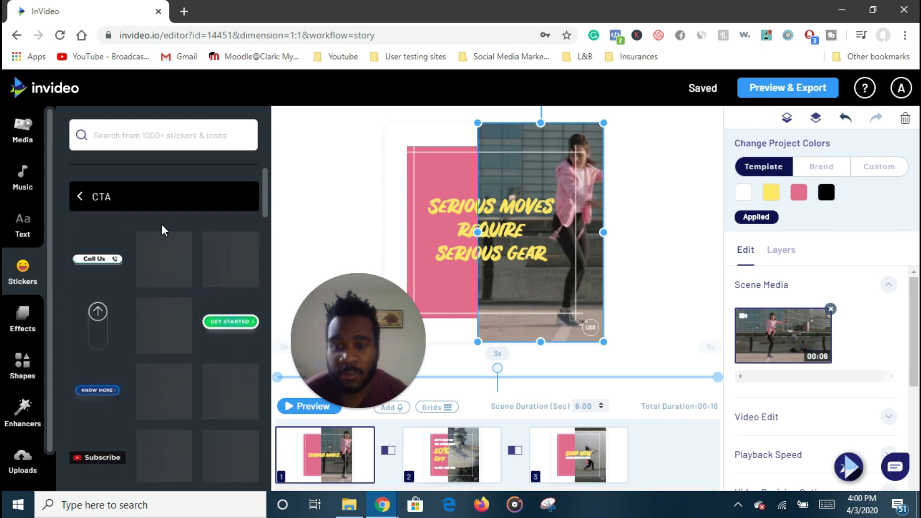
scroll(166, 254, down, 2)
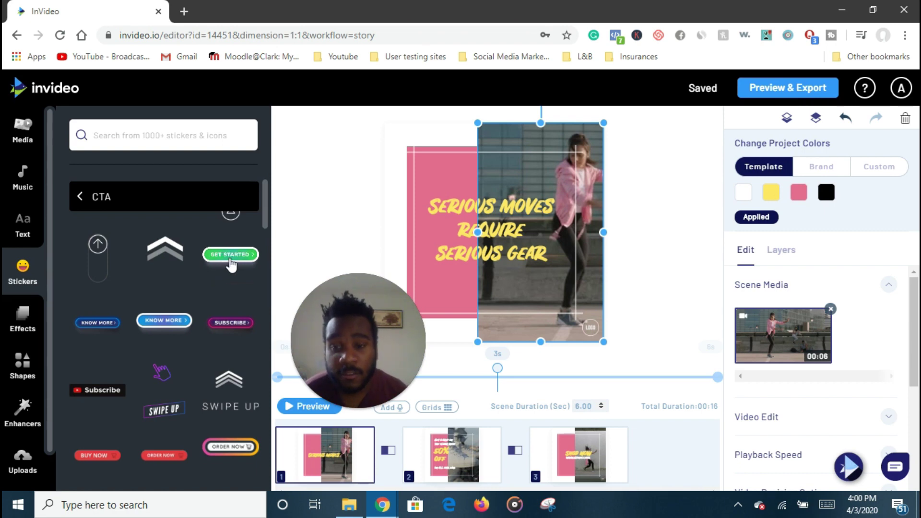
click(230, 264)
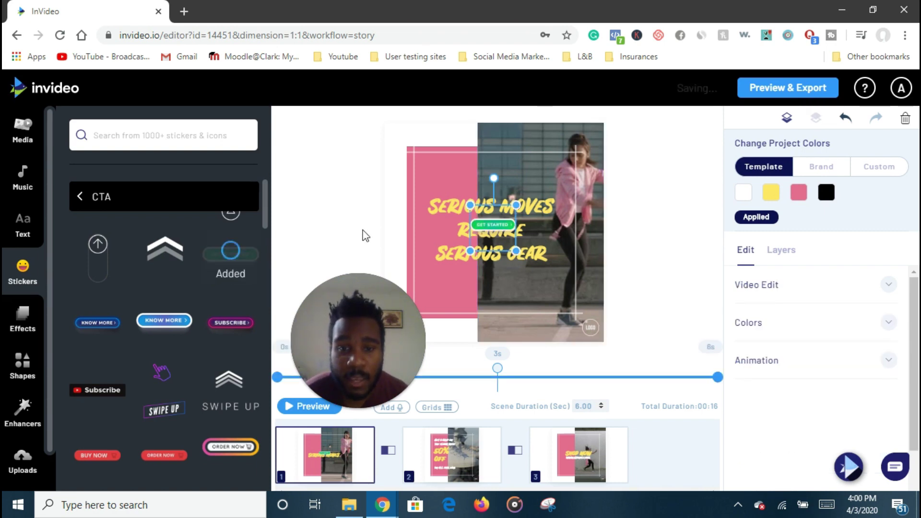
drag(499, 225, 536, 143)
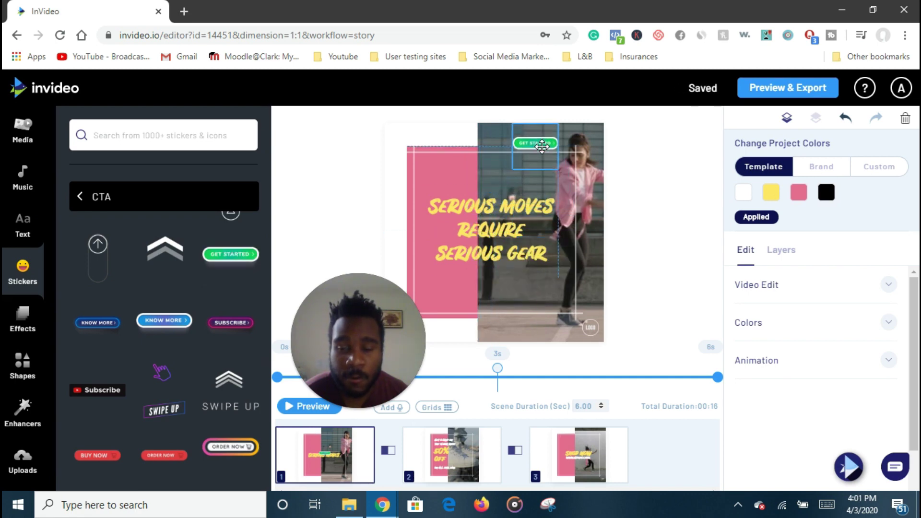
click(21, 225)
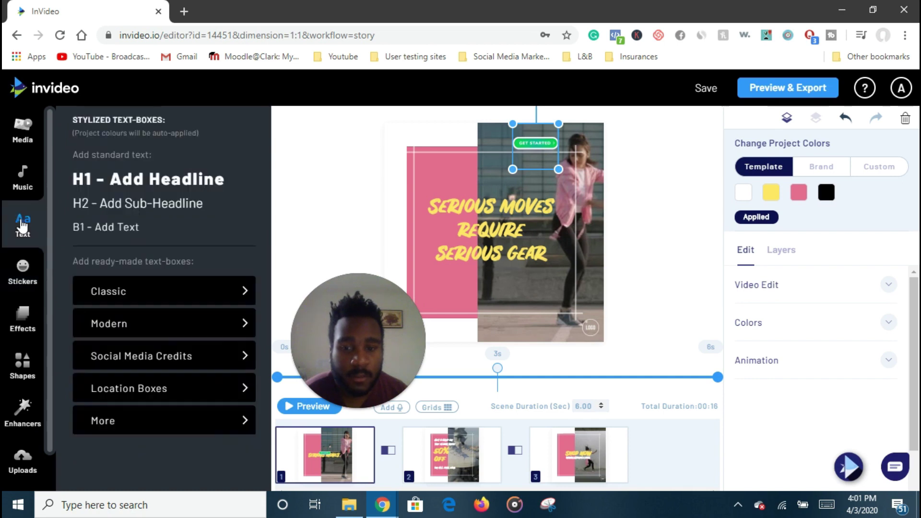
click(154, 312)
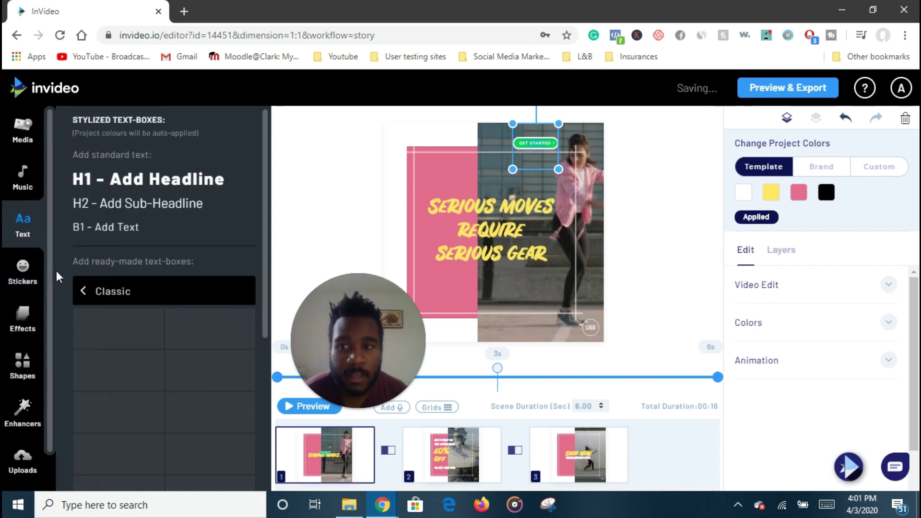
- Try the falling red and pink hearts effect from the Confetti set on the first scene and preview it
click(23, 310)
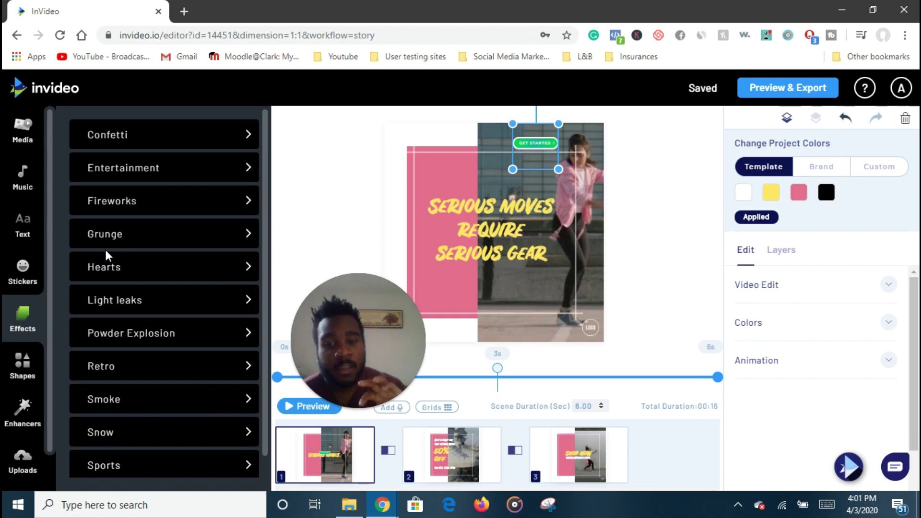
click(162, 143)
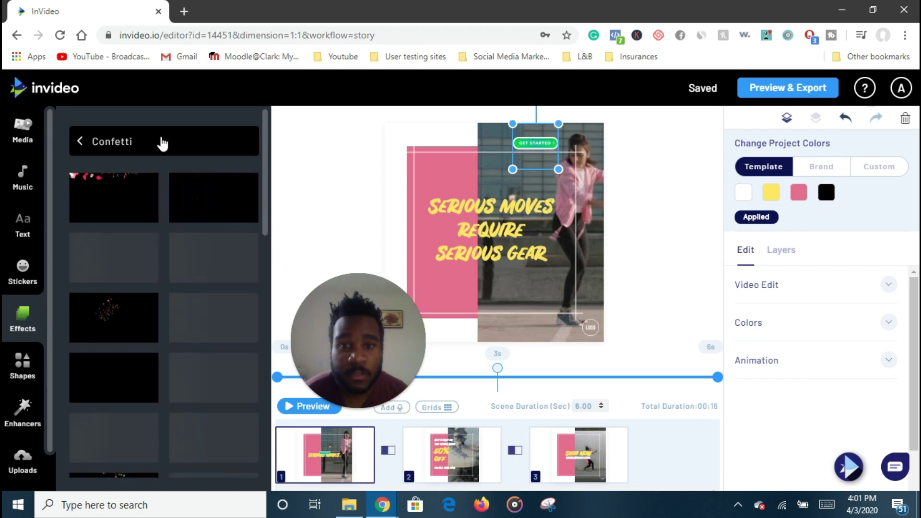
click(135, 209)
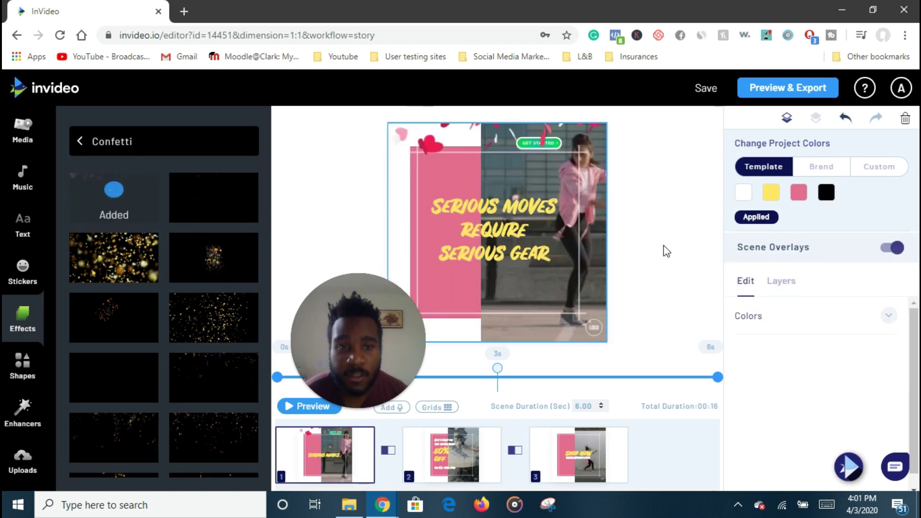
click(323, 406)
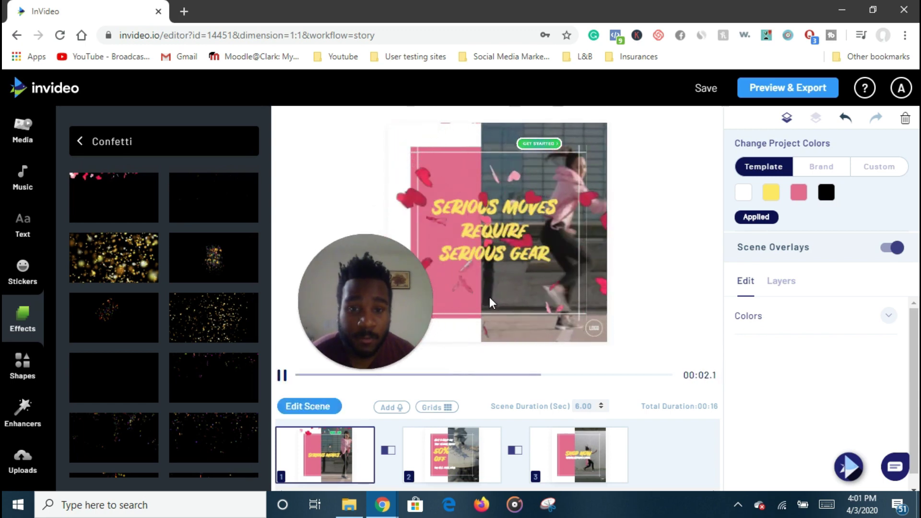
mouse_move(385, 336)
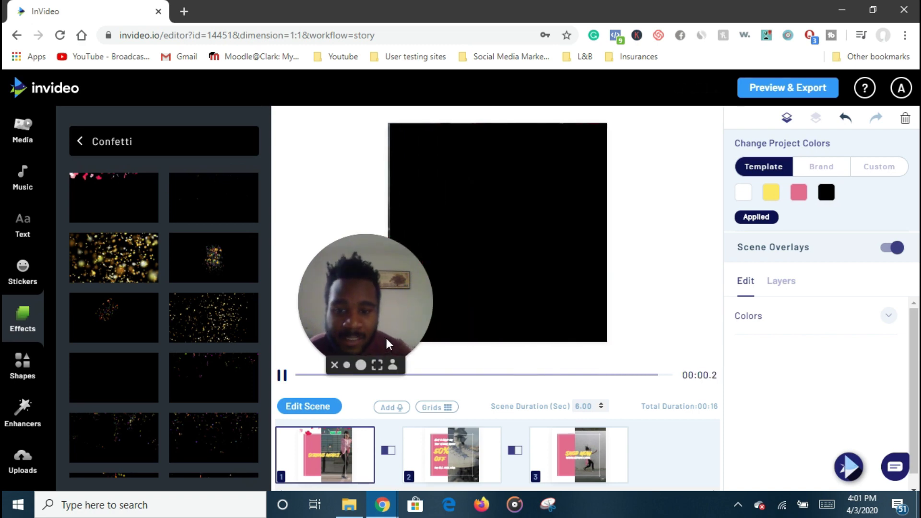
mouse_move(388, 344)
mouse_down()
mouse_move(435, 322)
mouse_move(647, 342)
mouse_move(559, 333)
mouse_move(401, 340)
mouse_up()
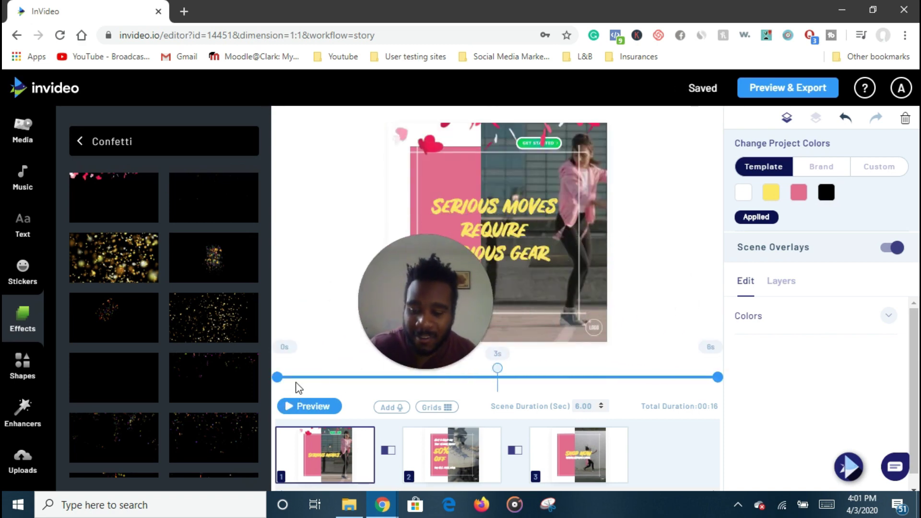
- Undo the confetti effect added to the first scene
click(848, 123)
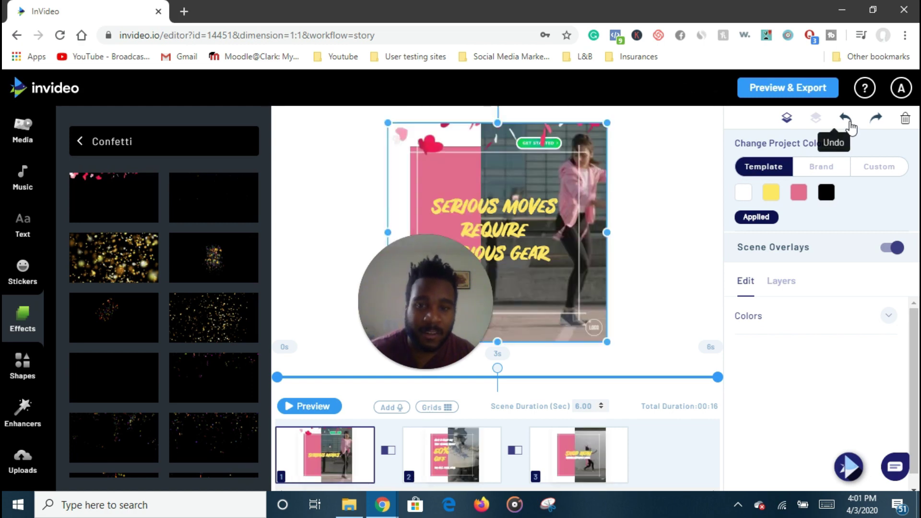
click(850, 126)
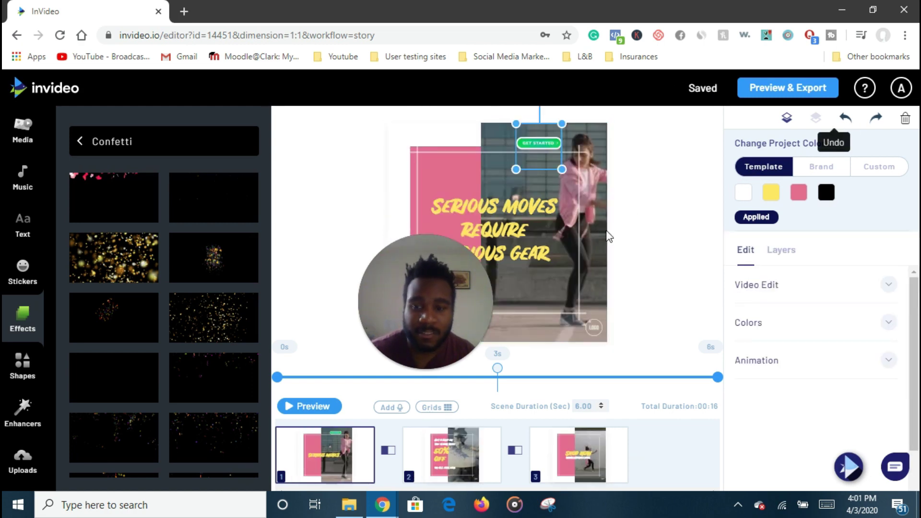
- Look over the shape categories, including the Solid shapes, and the available enhancers
click(22, 365)
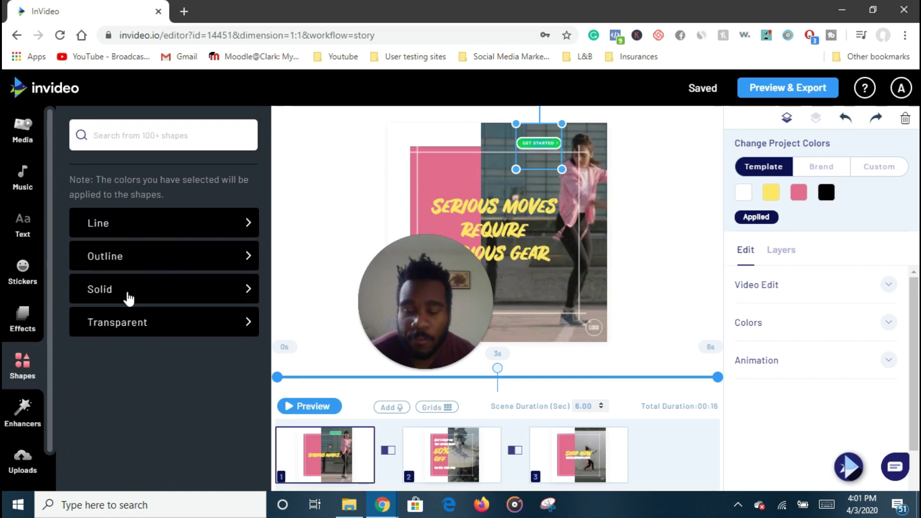
click(128, 291)
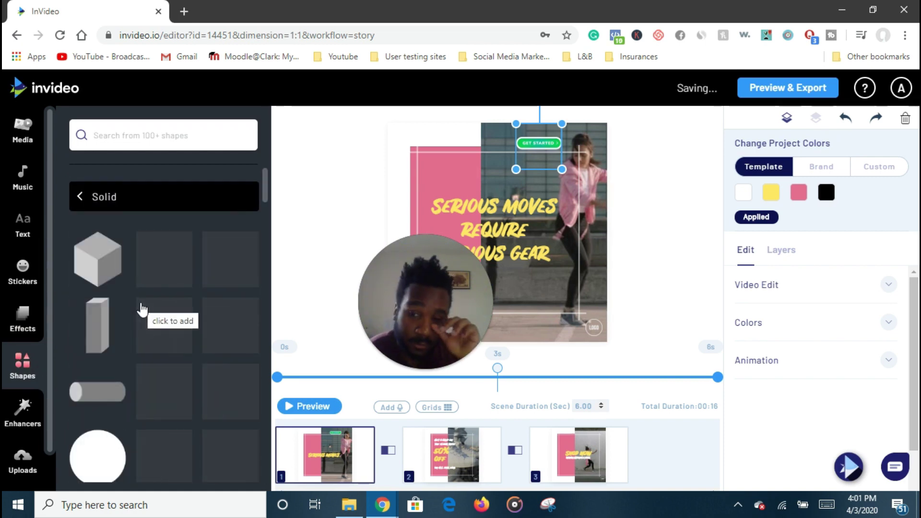
click(22, 413)
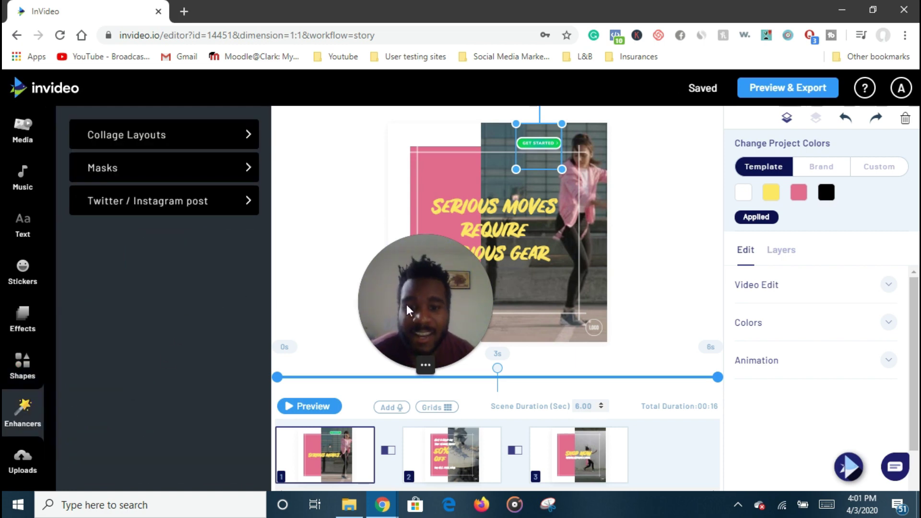
drag(407, 304, 365, 352)
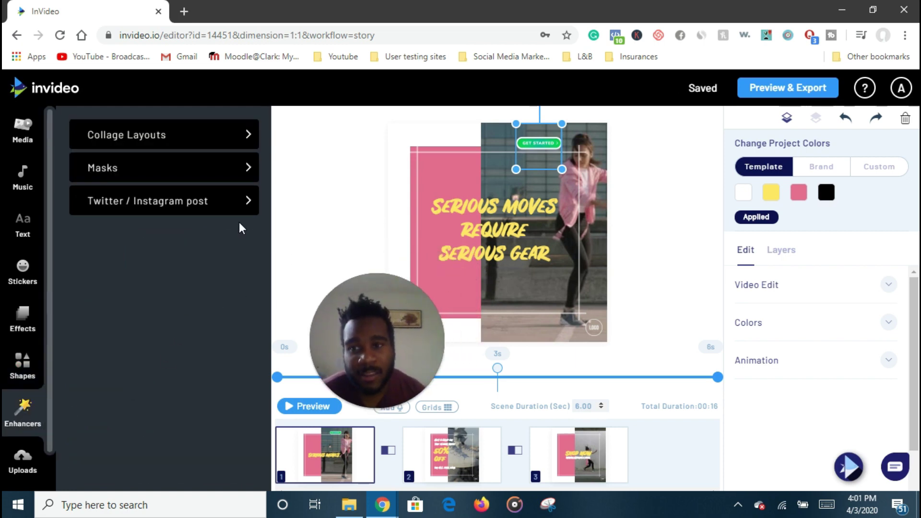
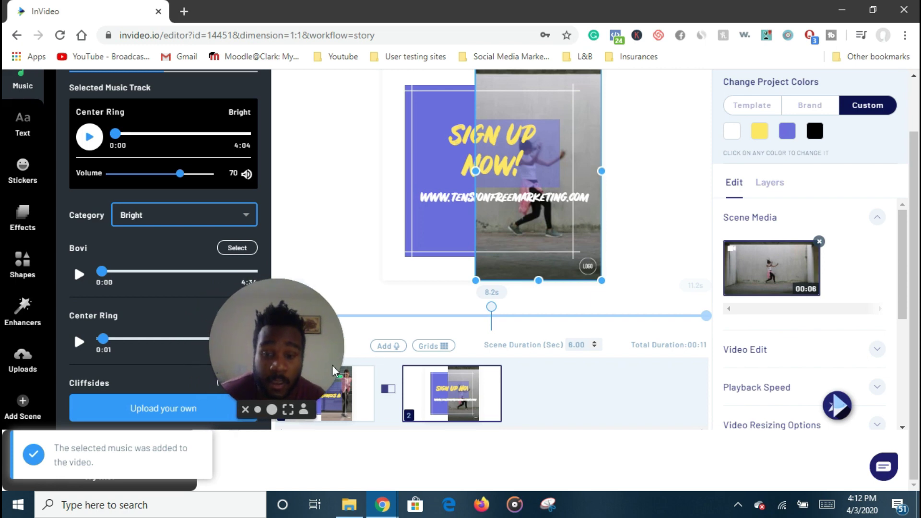
- Return to the stock media library's video search with the second scene still selected
scroll(411, 360, up, 2)
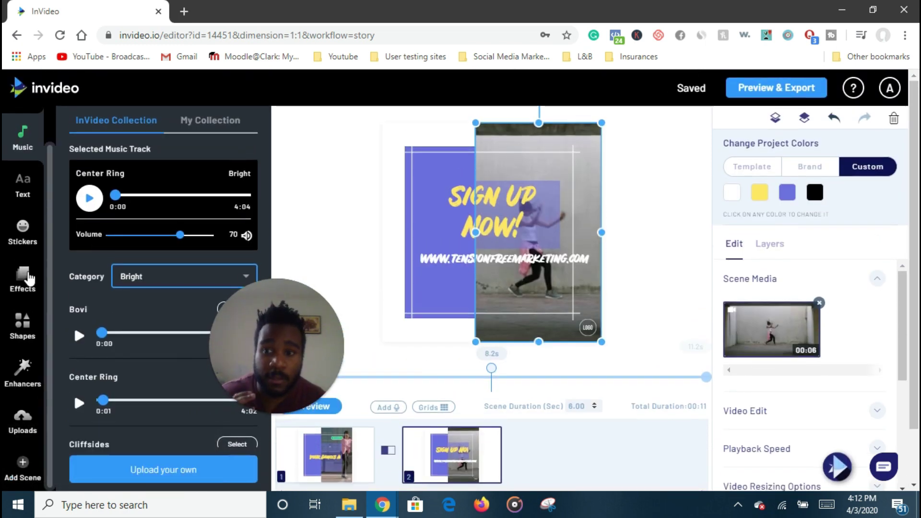
scroll(22, 279, up, 2)
click(22, 130)
drag(252, 328, 334, 344)
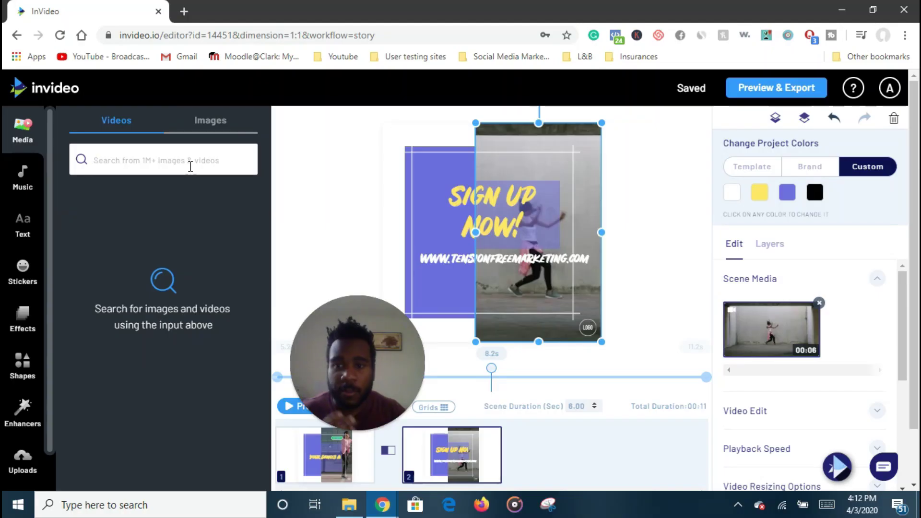
- Search the stock video library for "happy dance"
click(191, 167)
text(h)
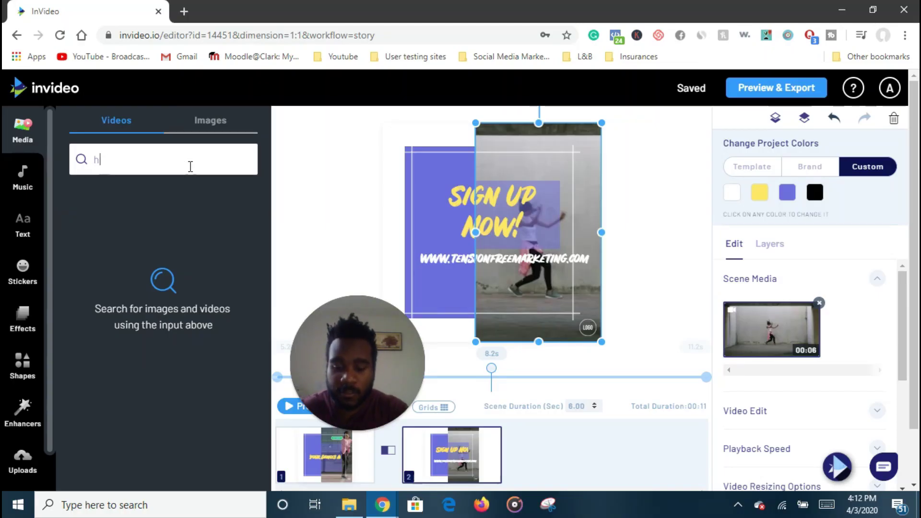
text(appy dance)
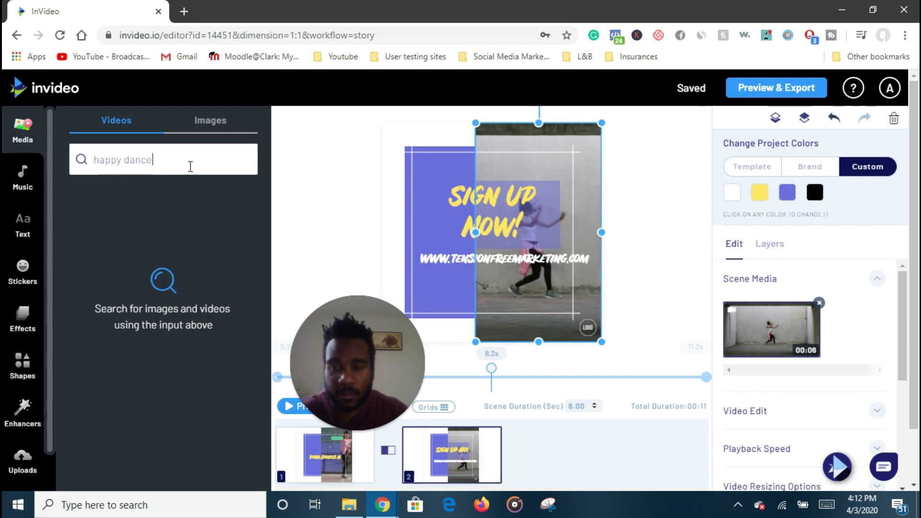
key(Return)
- Replace the second scene's video with the untrimmed clip of a woman dancing in coloured lights
drag(248, 221, 580, 307)
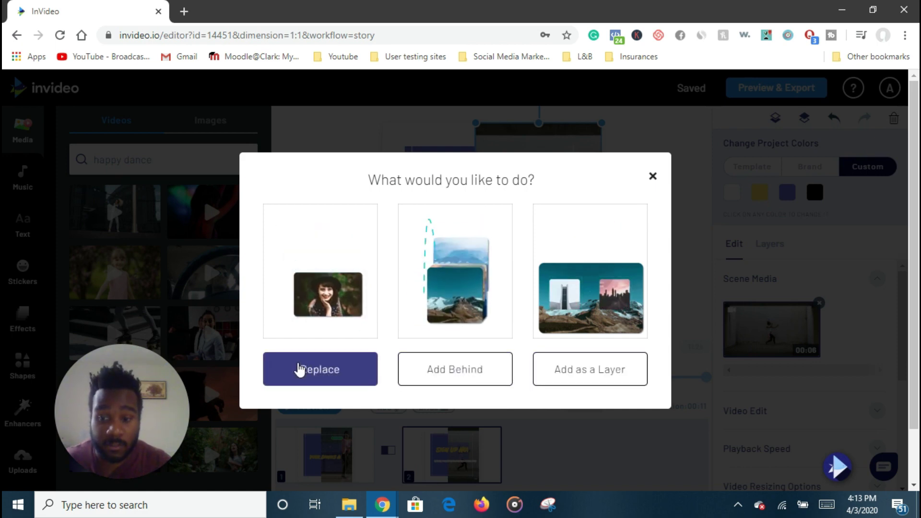
click(300, 369)
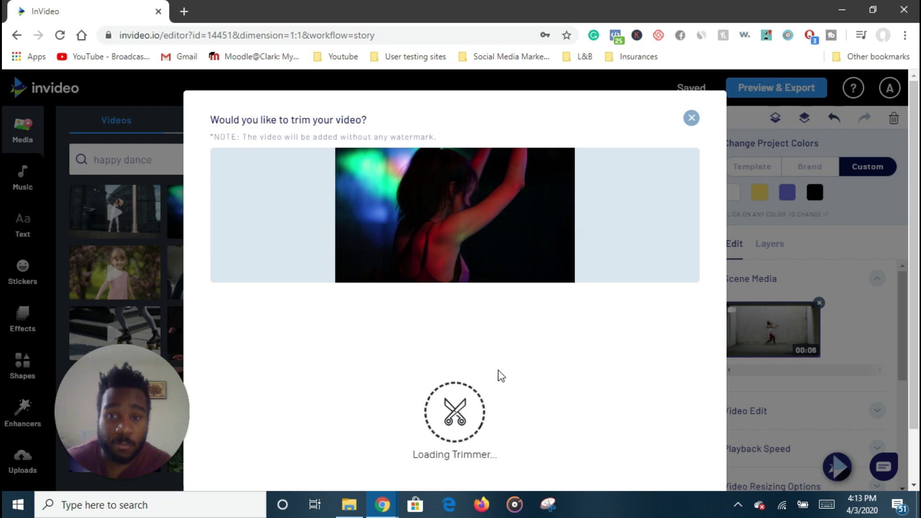
scroll(525, 384, down, 1)
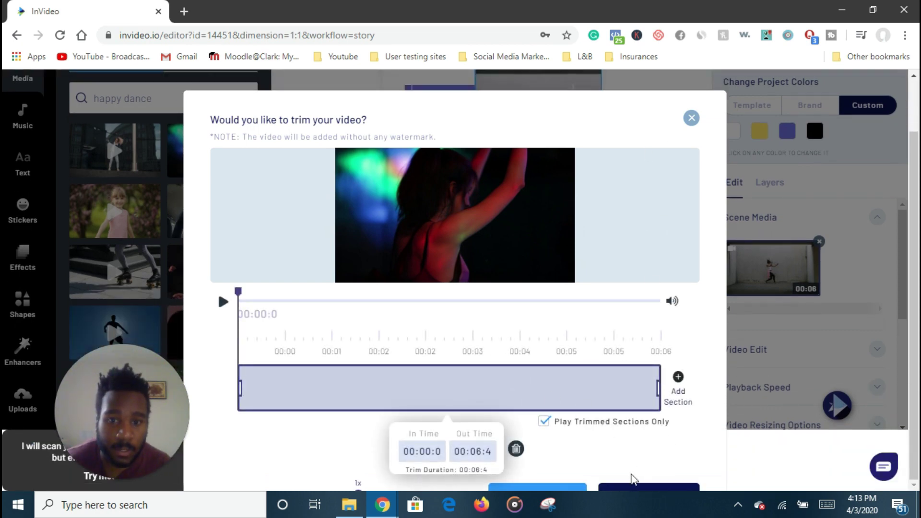
click(576, 489)
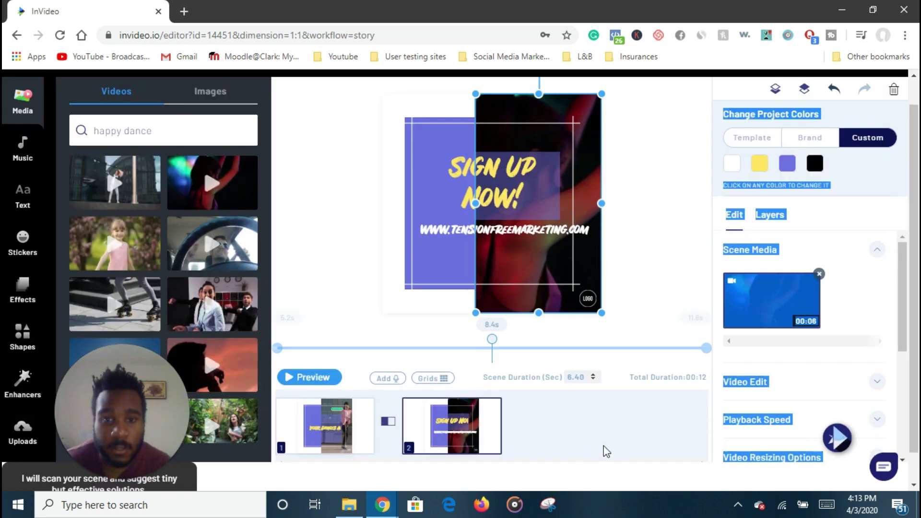
click(654, 267)
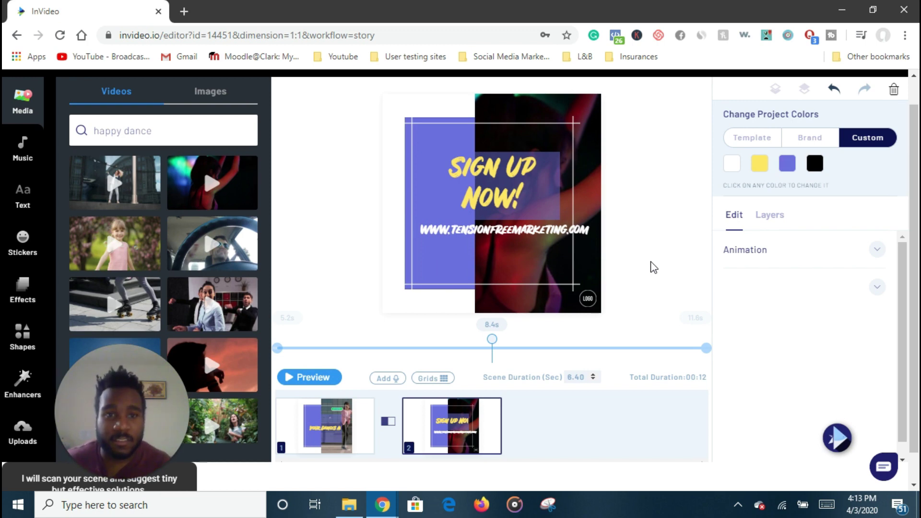
- Play the full preview of the project, pause it during the second scene and close it without exporting
scroll(653, 267, up, 1)
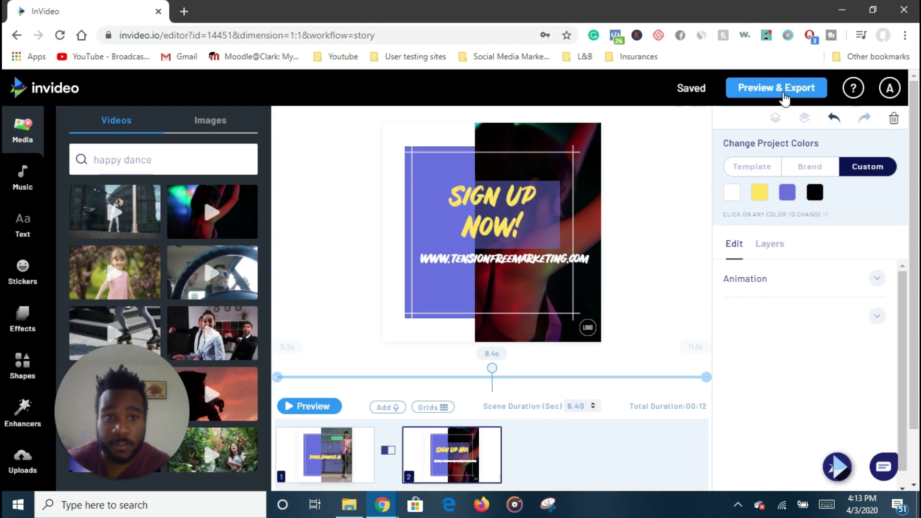
click(783, 91)
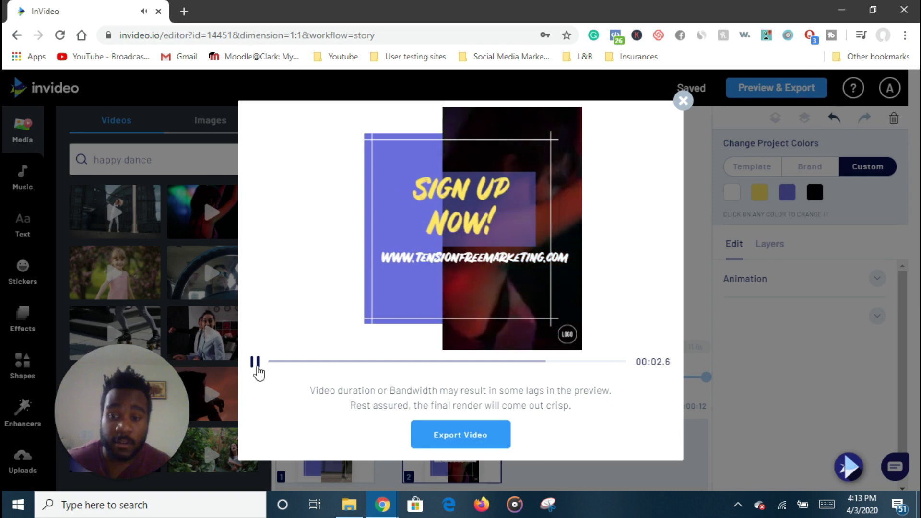
click(255, 362)
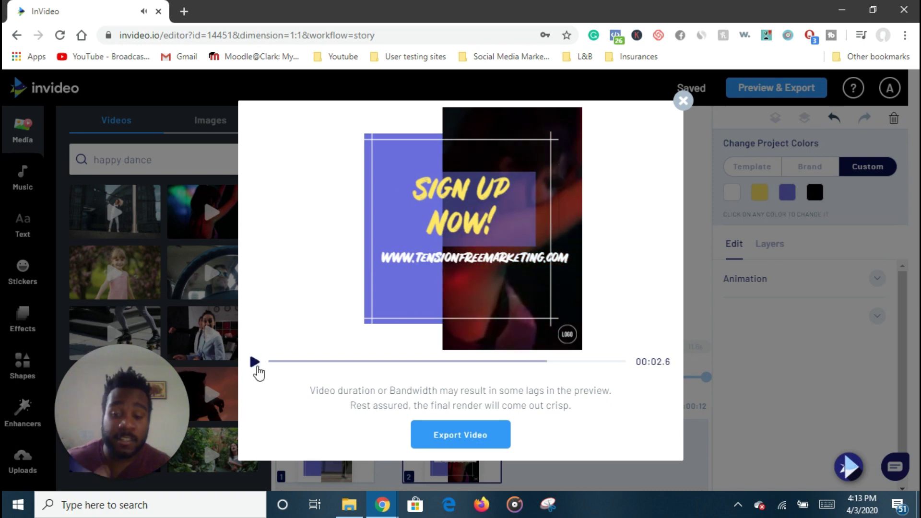
click(679, 98)
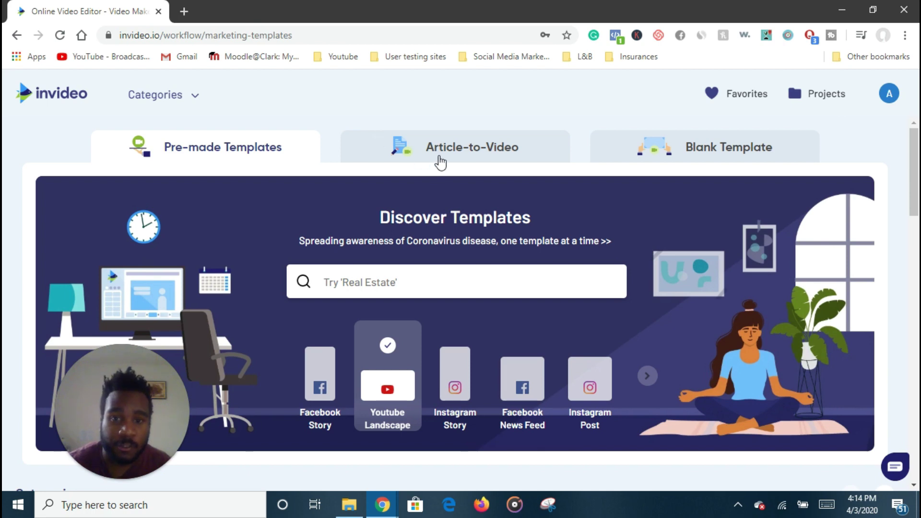
- Switch to the Article-to-Video templates and filter them to the Facebook News Feed format
click(443, 153)
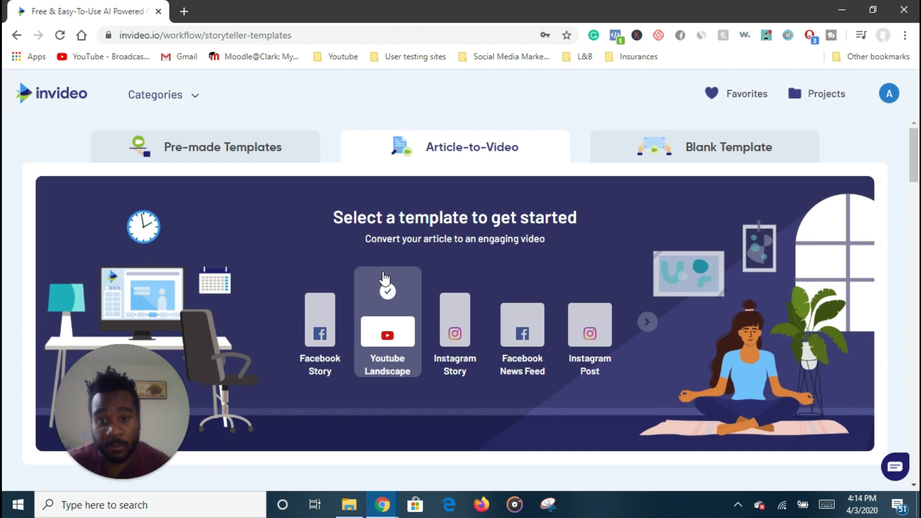
scroll(384, 278, down, 2)
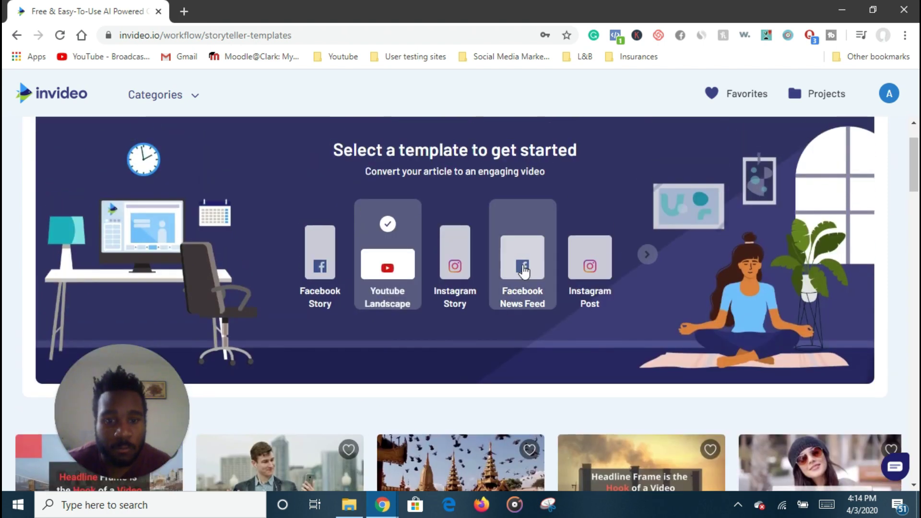
click(525, 271)
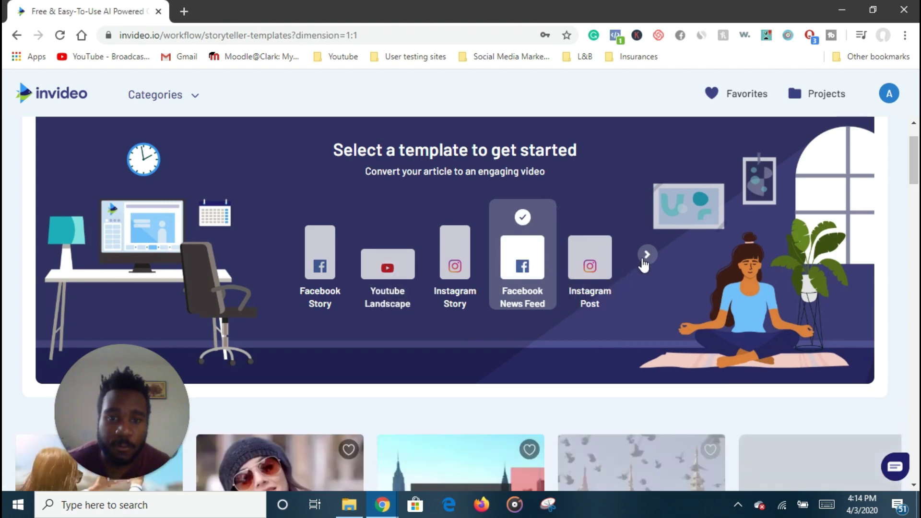
click(646, 255)
click(646, 255)
- Look over the square Article-to-Video templates, including the Clarity, Square Pix and Impactful designs
scroll(634, 285, down, 5)
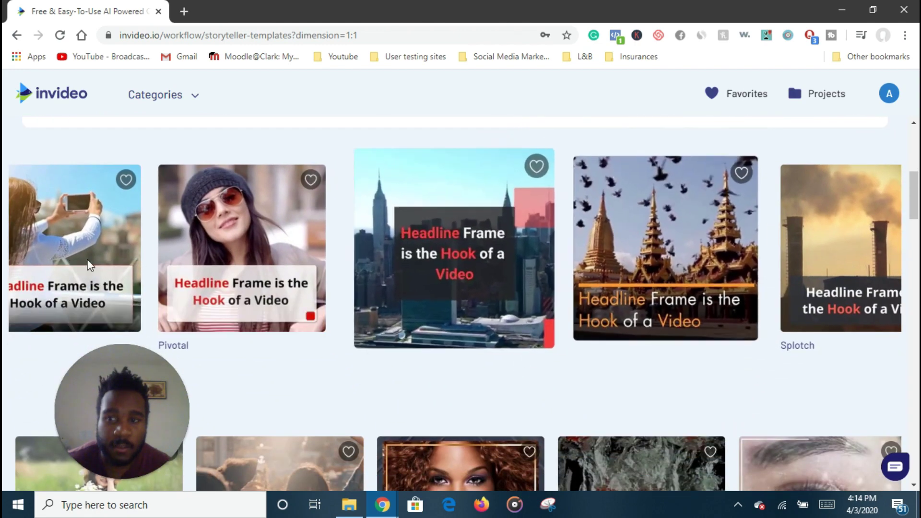
scroll(409, 278, down, 1)
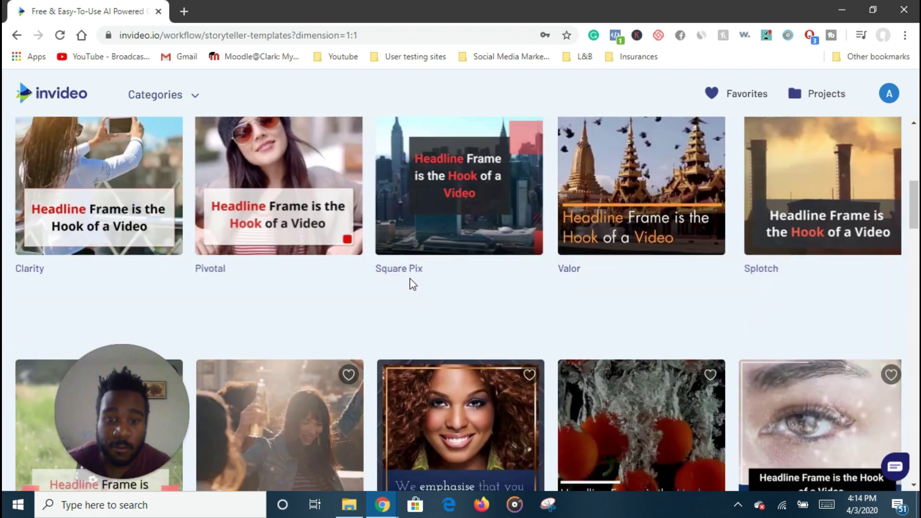
scroll(480, 268, up, 2)
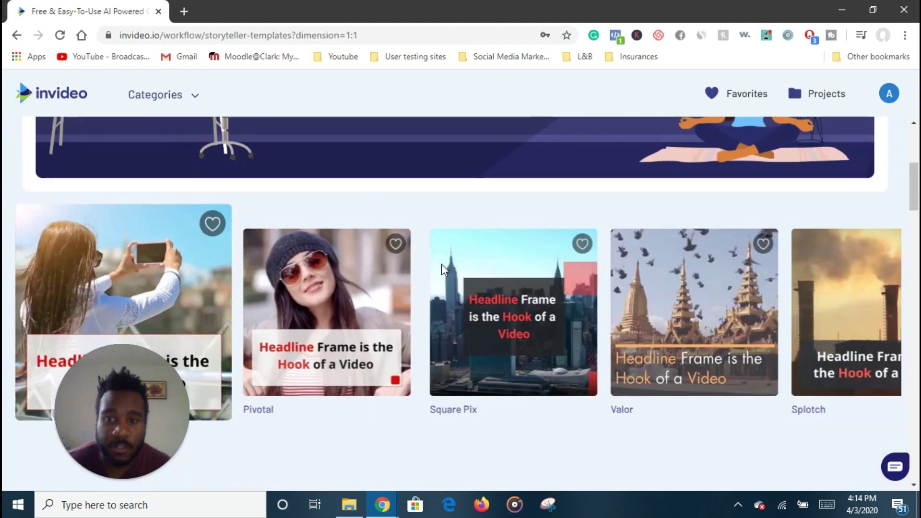
click(180, 94)
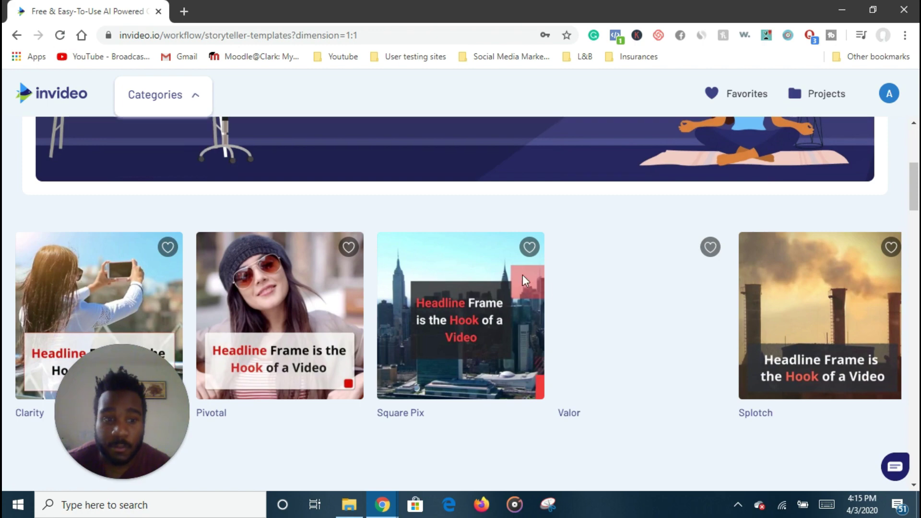
scroll(586, 323, down, 2)
scroll(586, 322, down, 2)
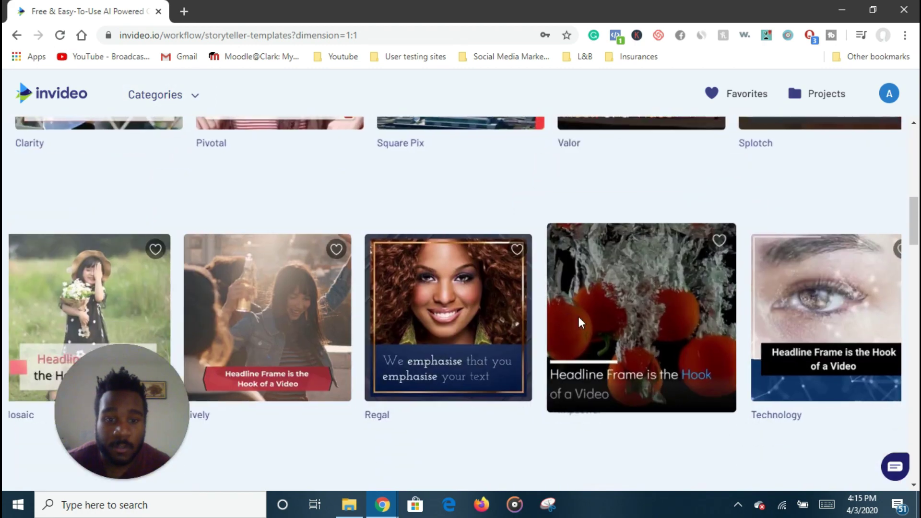
scroll(577, 314, up, 2)
scroll(579, 316, down, 2)
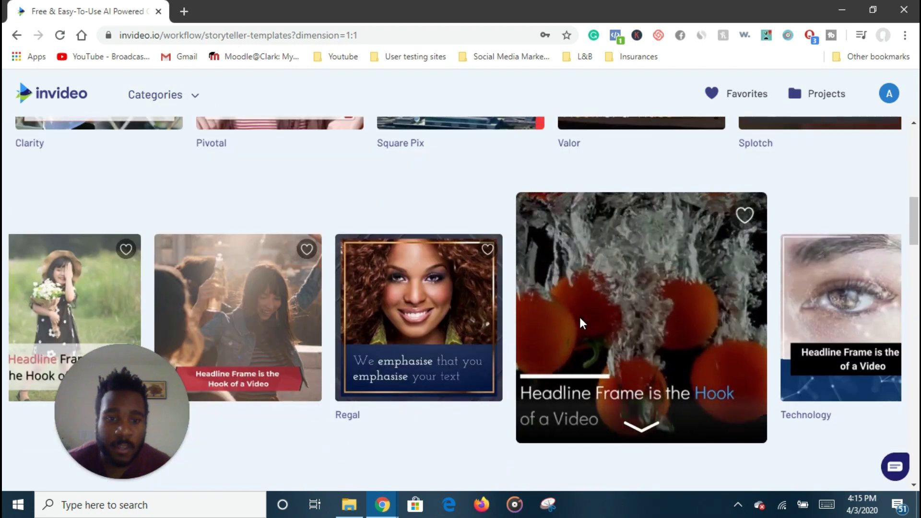
scroll(580, 318, up, 2)
scroll(559, 314, down, 1)
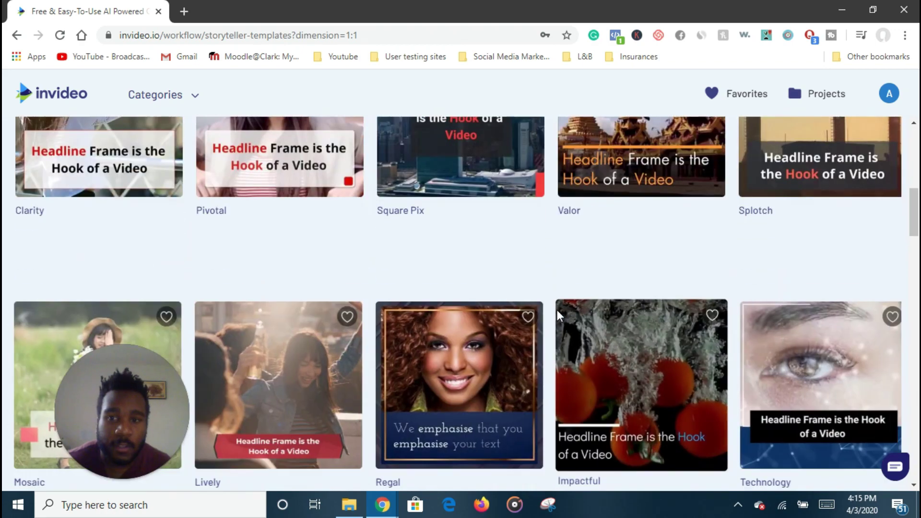
- Choose the Square Pix template in the square format for the article video
scroll(558, 310, up, 2)
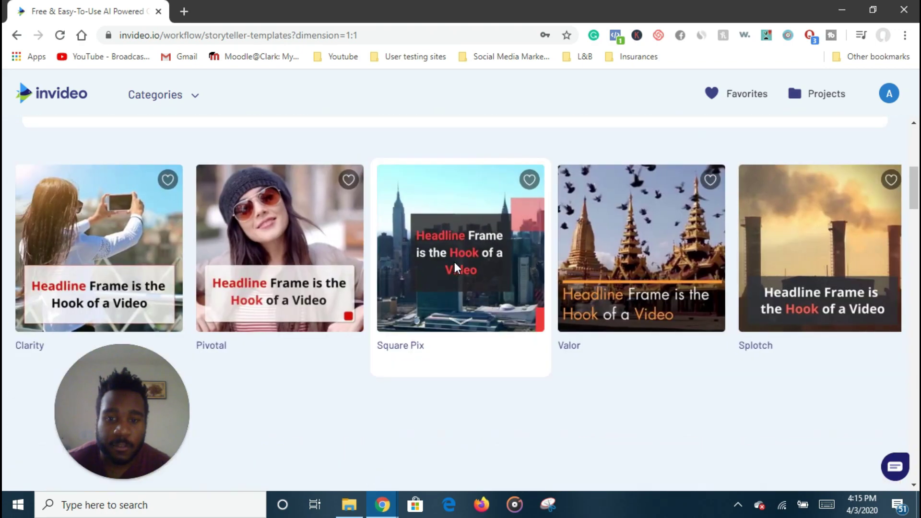
click(454, 262)
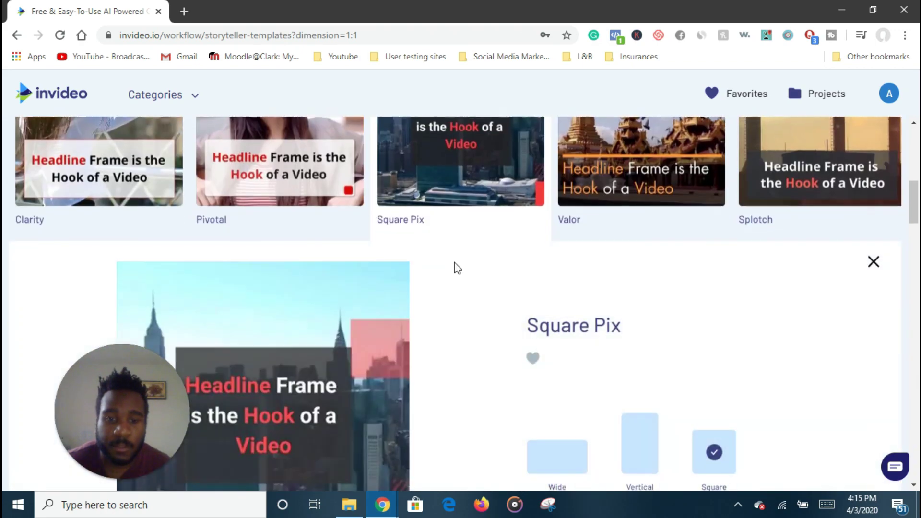
click(602, 407)
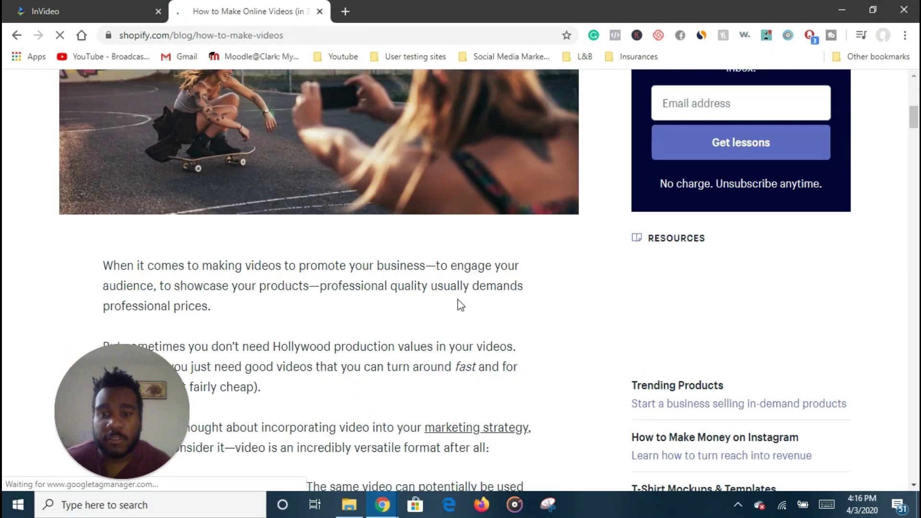
- Skim the Shopify blog article on making your own online videos and copy its web address
scroll(458, 300, up, 10)
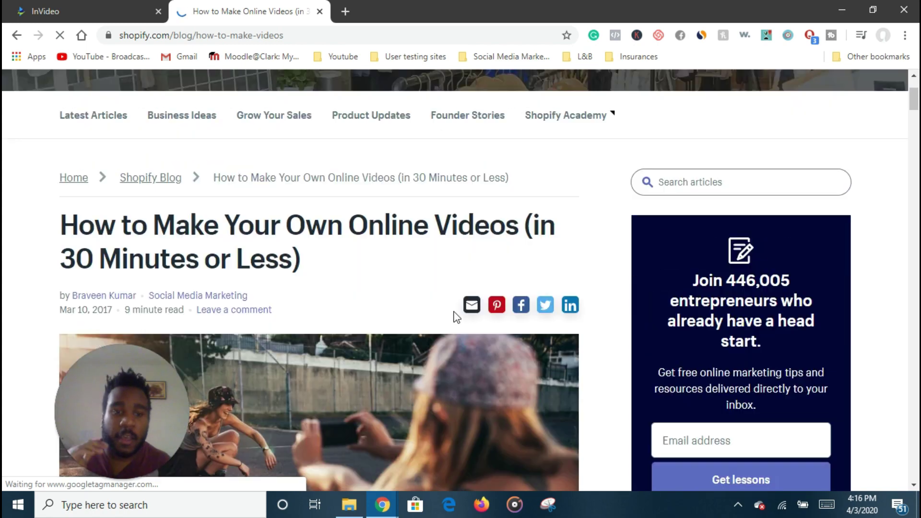
scroll(432, 310, down, 3)
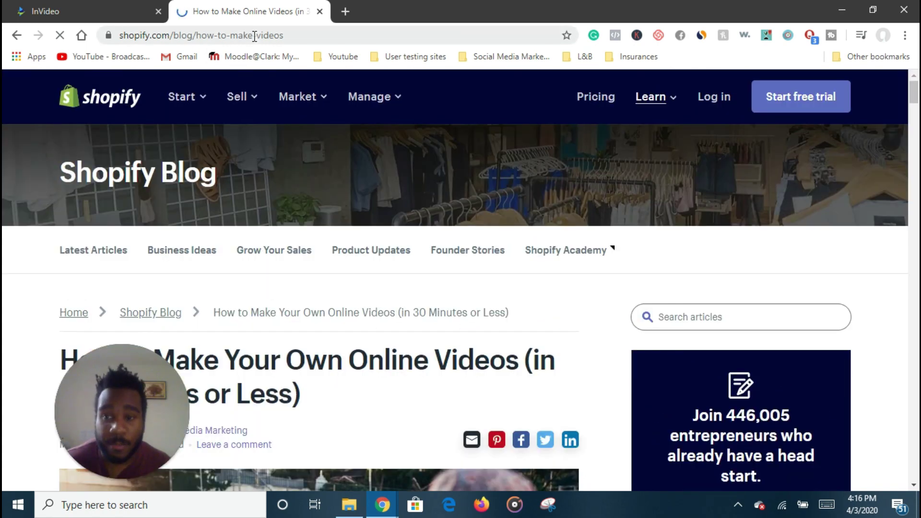
click(255, 35)
right_click(255, 35)
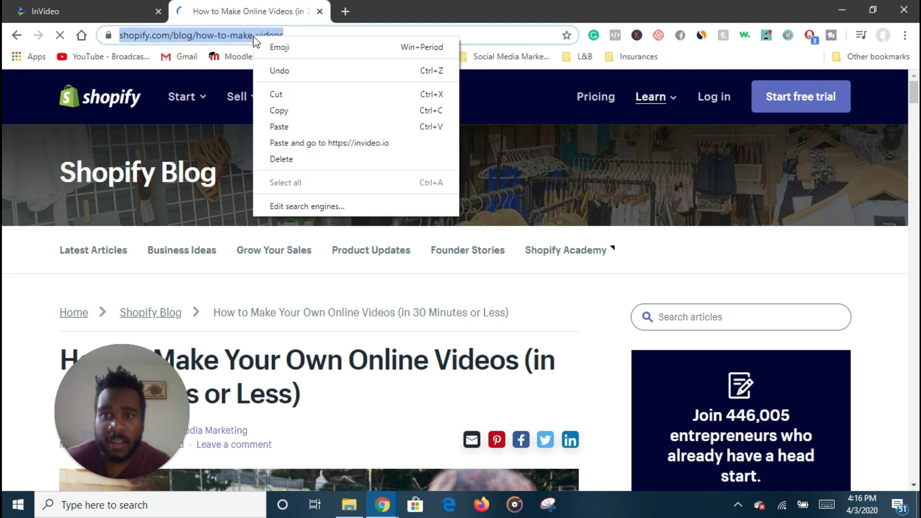
click(277, 111)
click(130, 8)
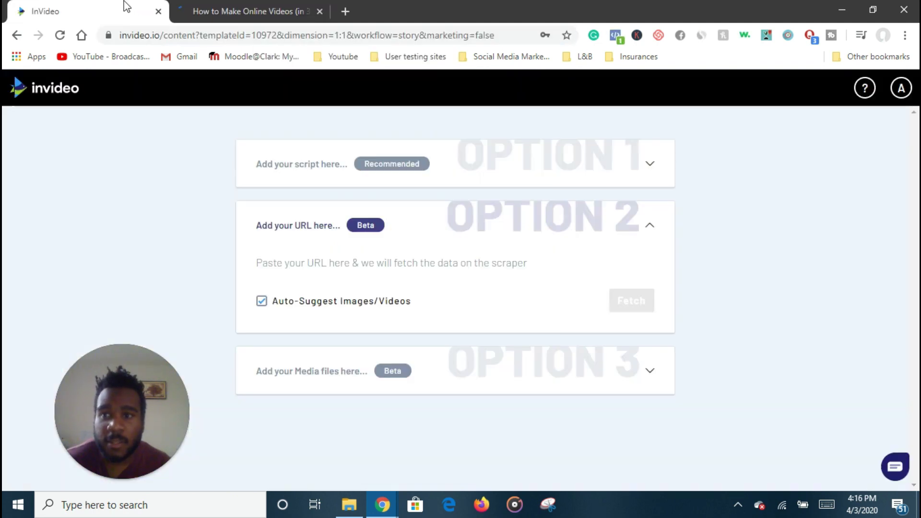
click(372, 264)
right_click(372, 269)
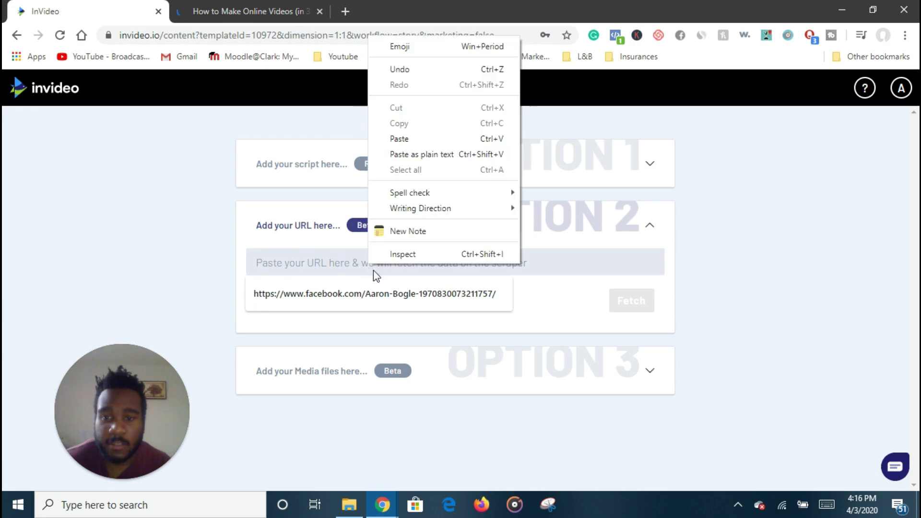
click(420, 154)
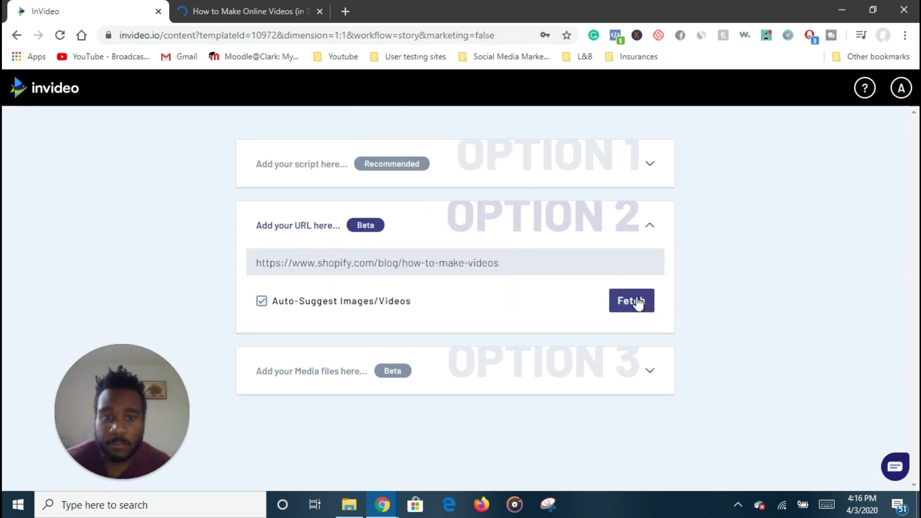
click(631, 301)
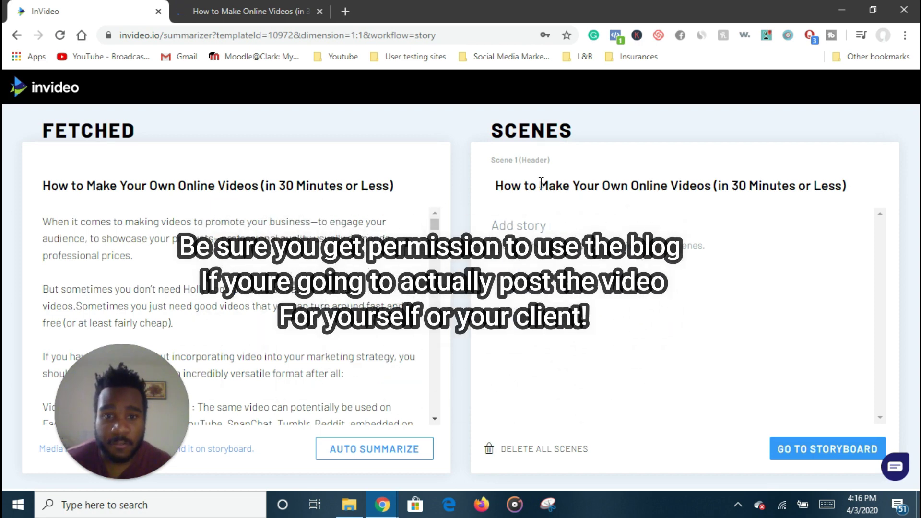
- Read through the fetched article text for sentences that could serve as video scenes
scroll(269, 298, down, 3)
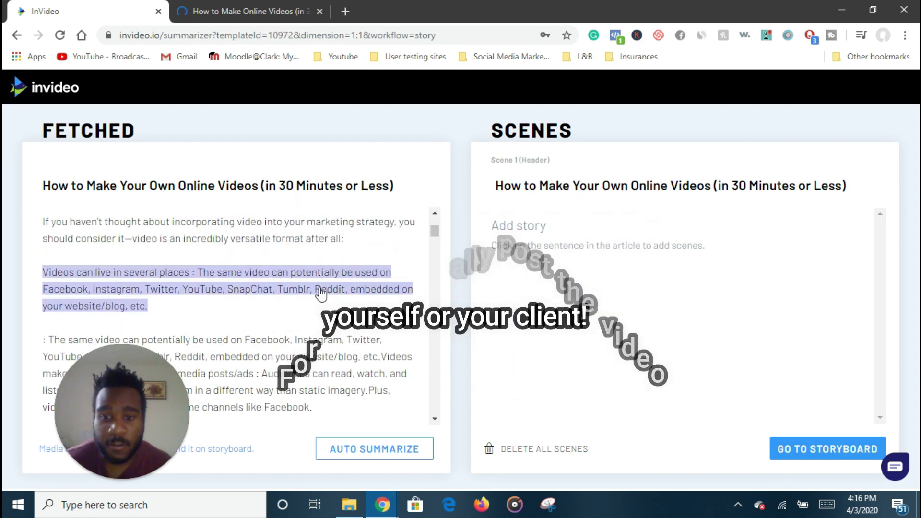
scroll(321, 293, up, 2)
scroll(208, 299, down, 1)
scroll(283, 312, down, 10)
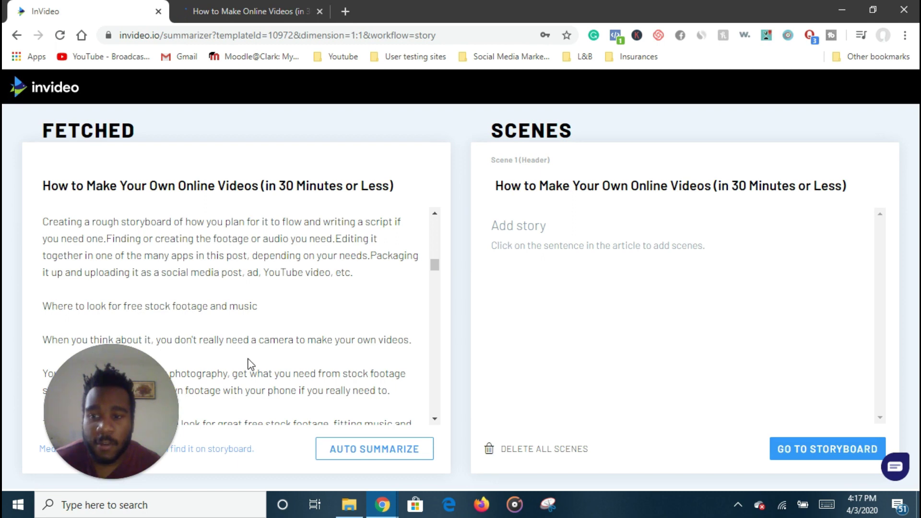
scroll(249, 363, up, 3)
scroll(255, 355, down, 2)
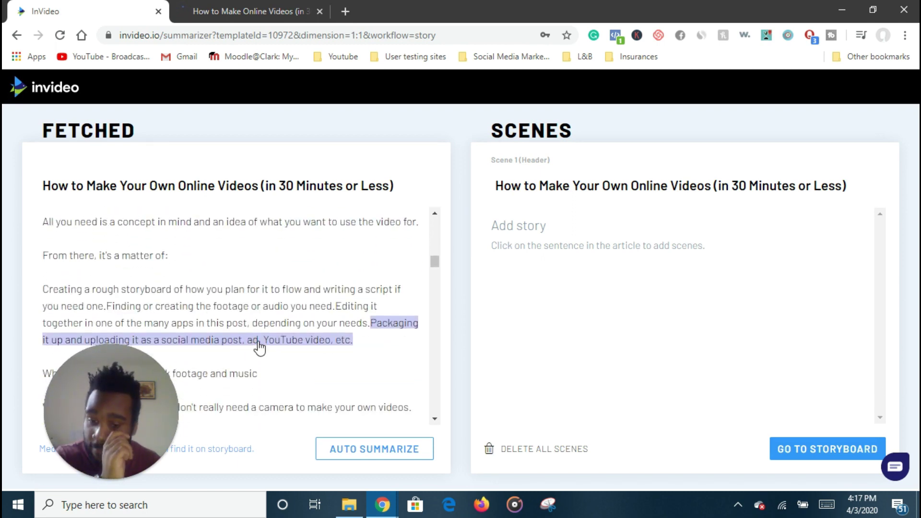
scroll(336, 367, down, 2)
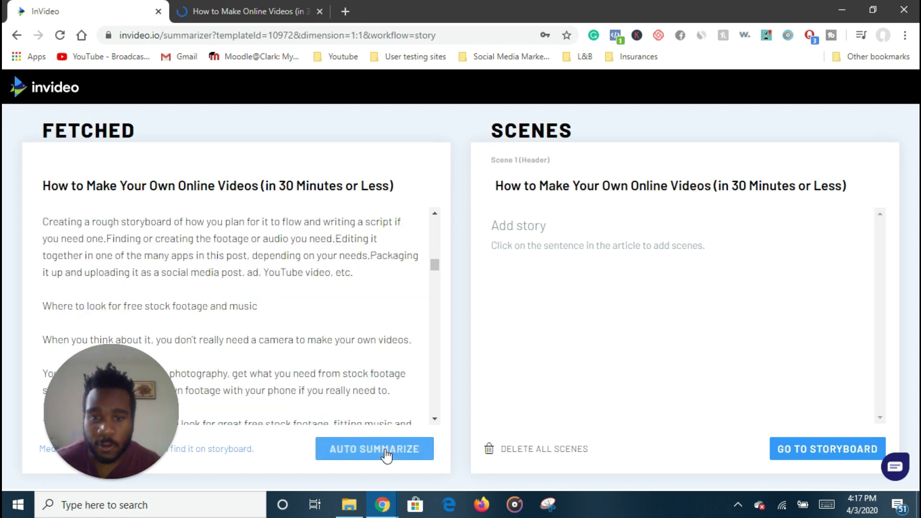
- Auto-summarize the fetched article into scenes and continue to the storyboard, accepting the notice about script length
click(386, 453)
scroll(563, 264, down, 1)
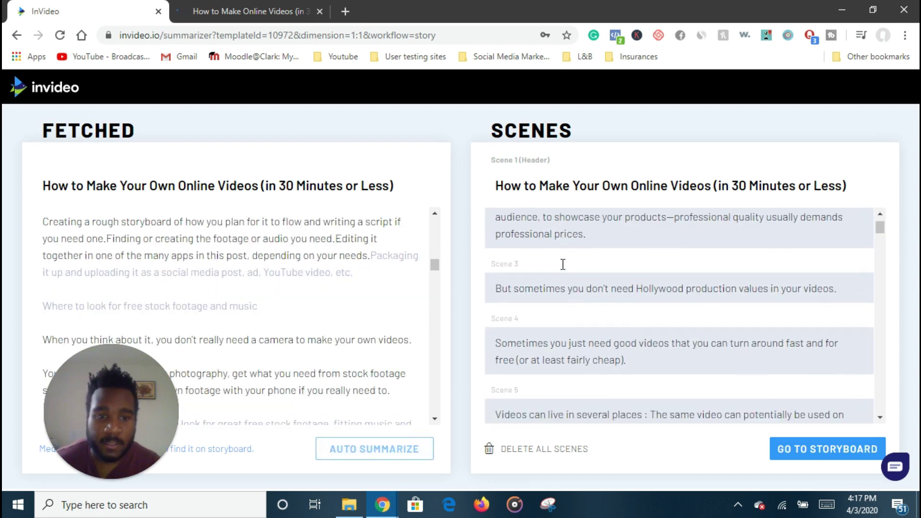
scroll(563, 269, down, 5)
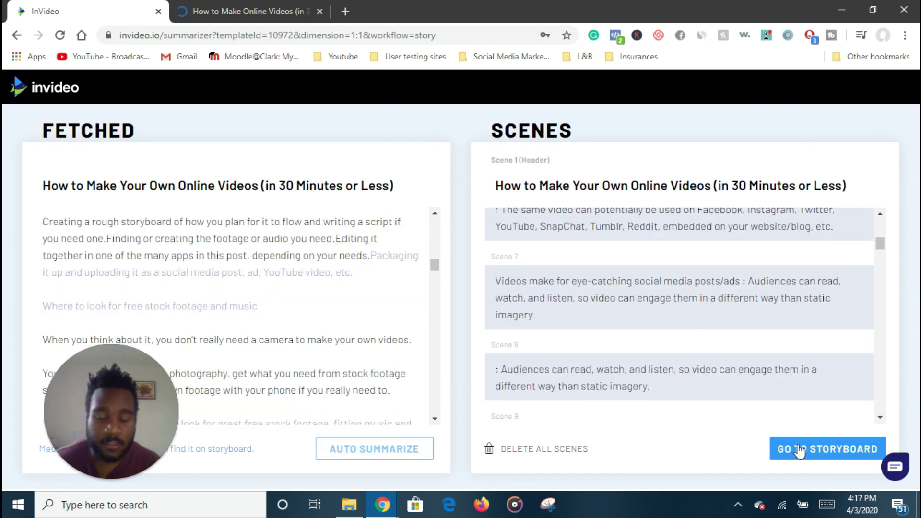
click(800, 450)
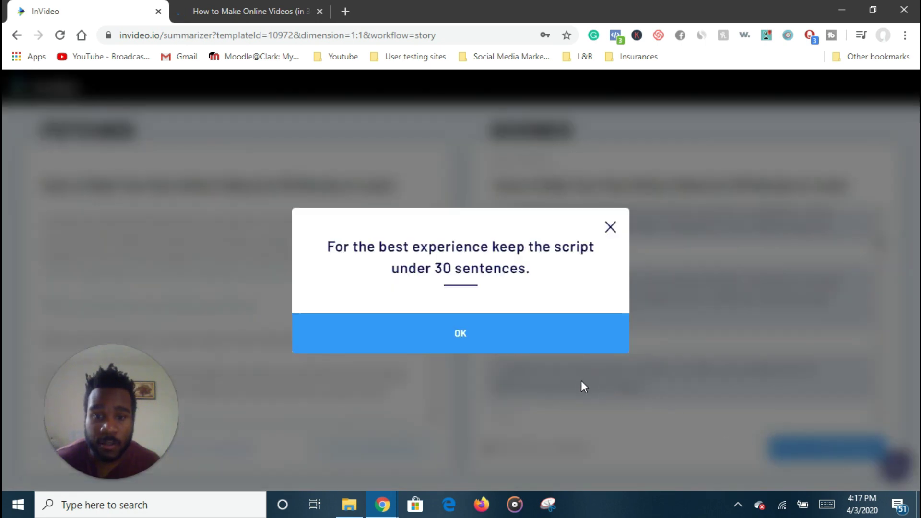
click(575, 319)
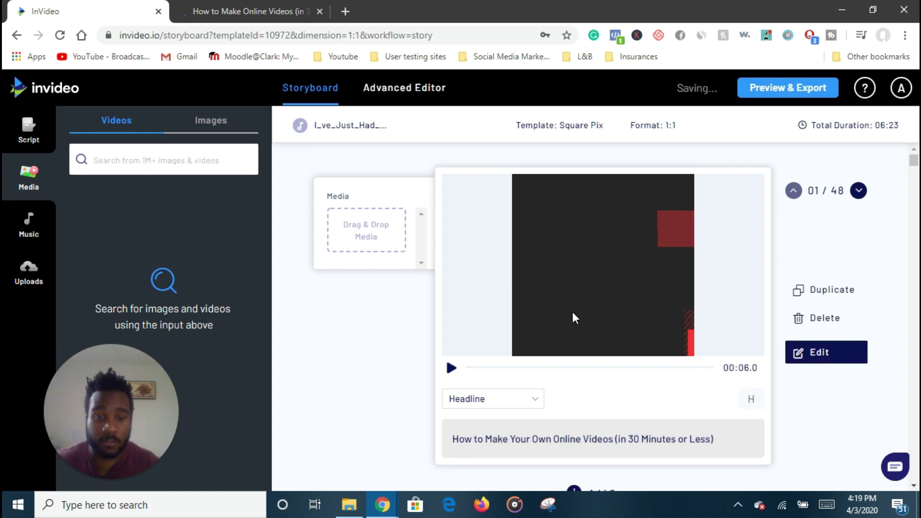
- Look through the generated storyboard from the headline scene to scene 8, checking each scene's text, media and split suggestion
scroll(407, 370, down, 1)
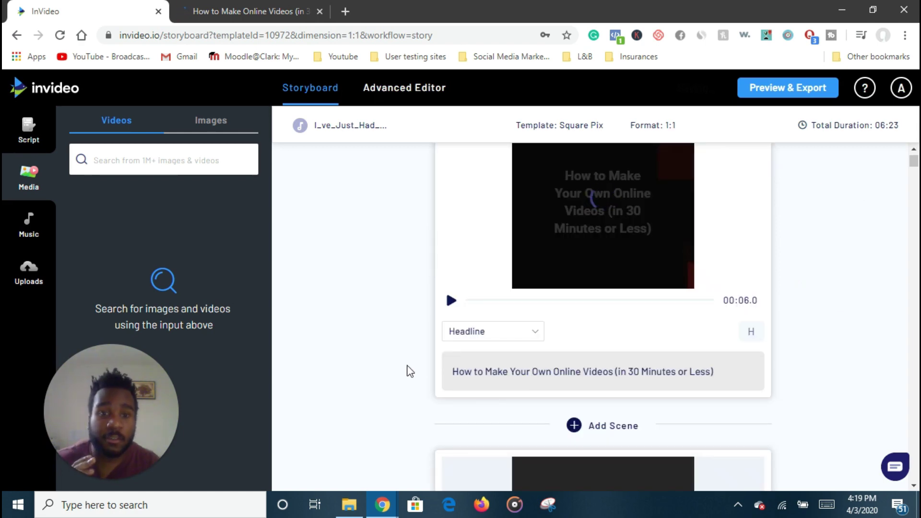
scroll(548, 173, up, 1)
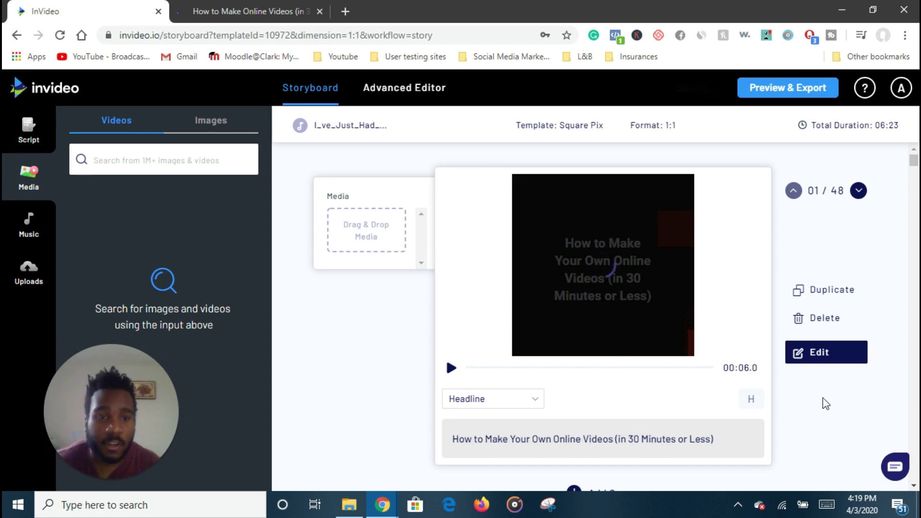
scroll(822, 400, down, 4)
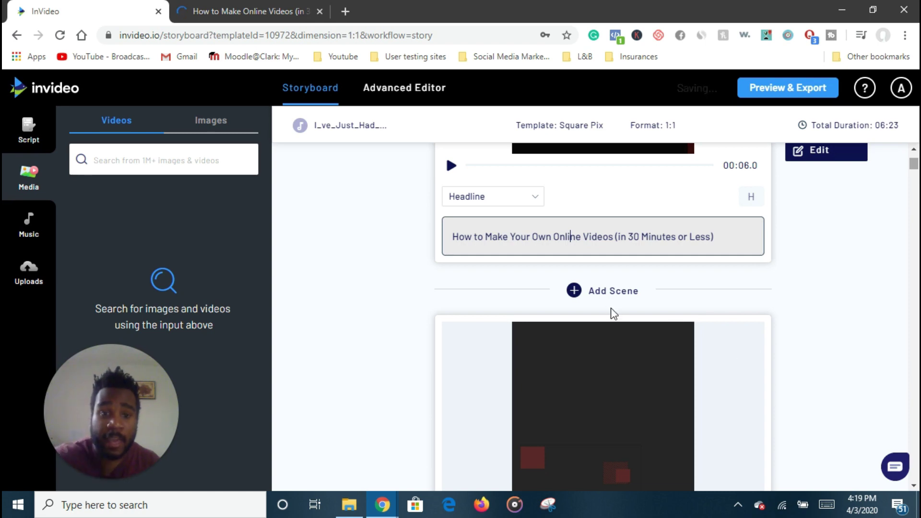
scroll(603, 307, down, 3)
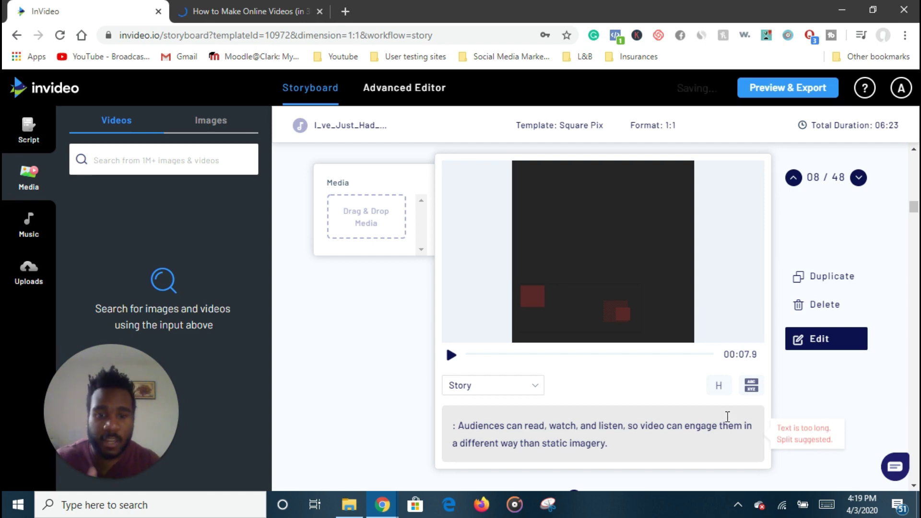
scroll(584, 468, up, 4)
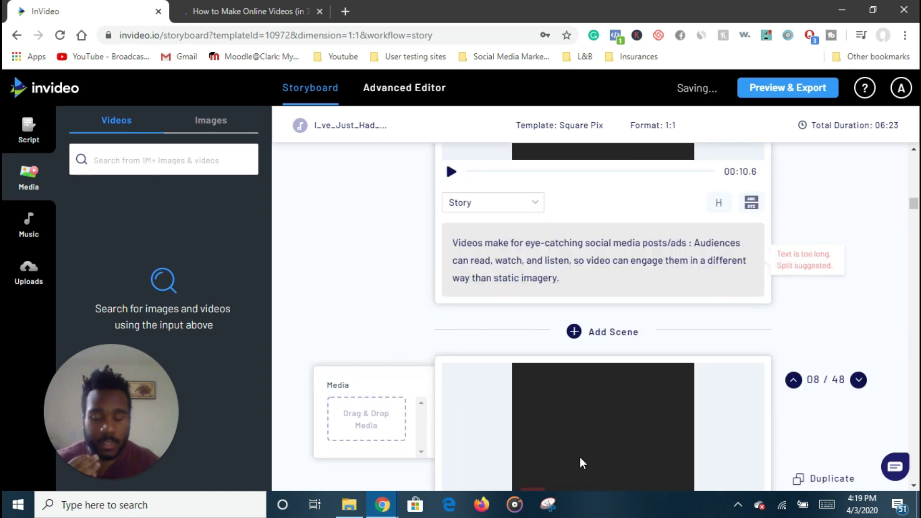
scroll(580, 457, down, 1)
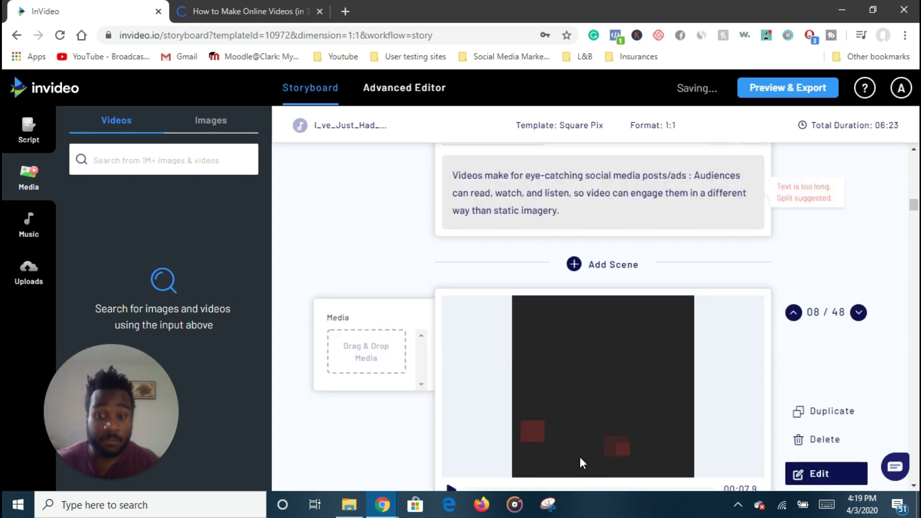
scroll(581, 460, down, 2)
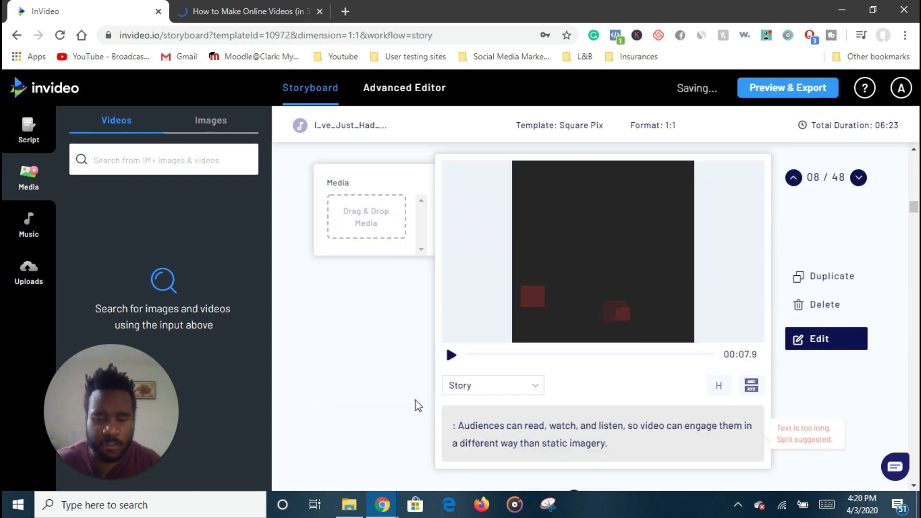